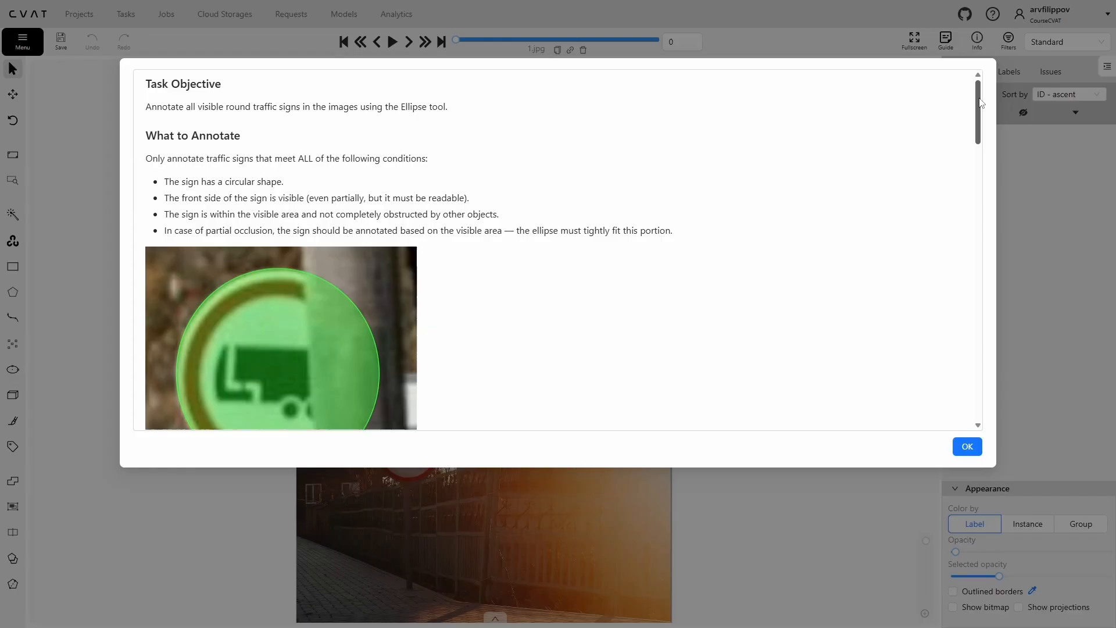
Read the annotation guide through to the annotation examples, covering which signs to include, the Road_sign class and its attributes, and close it
left_click_drag(981, 102, 992, 181)
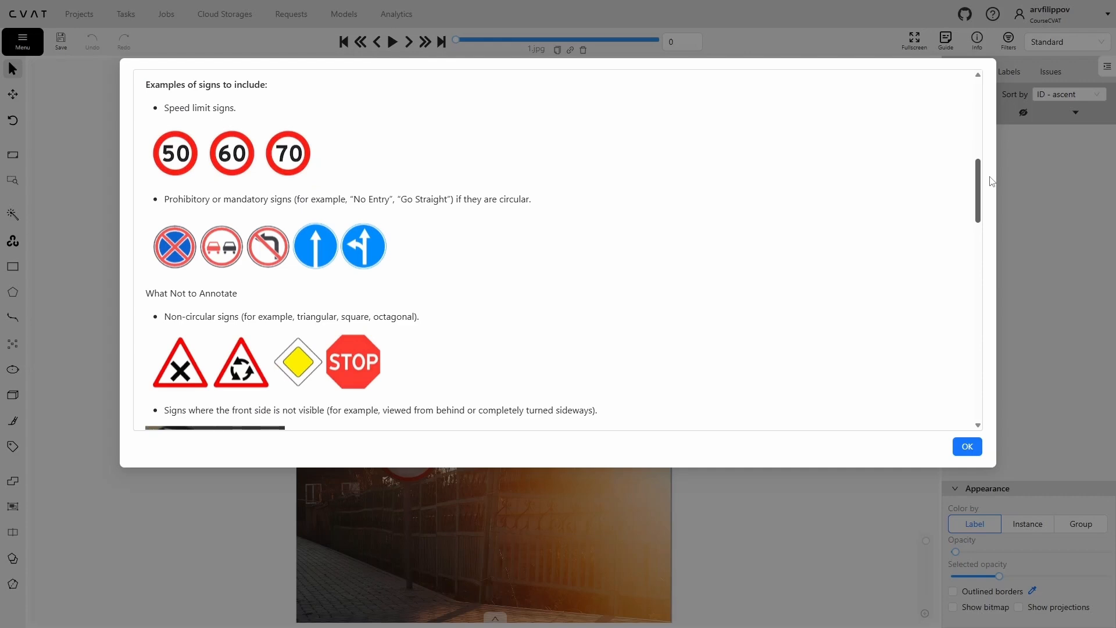
left_click_drag(990, 177, 1004, 267)
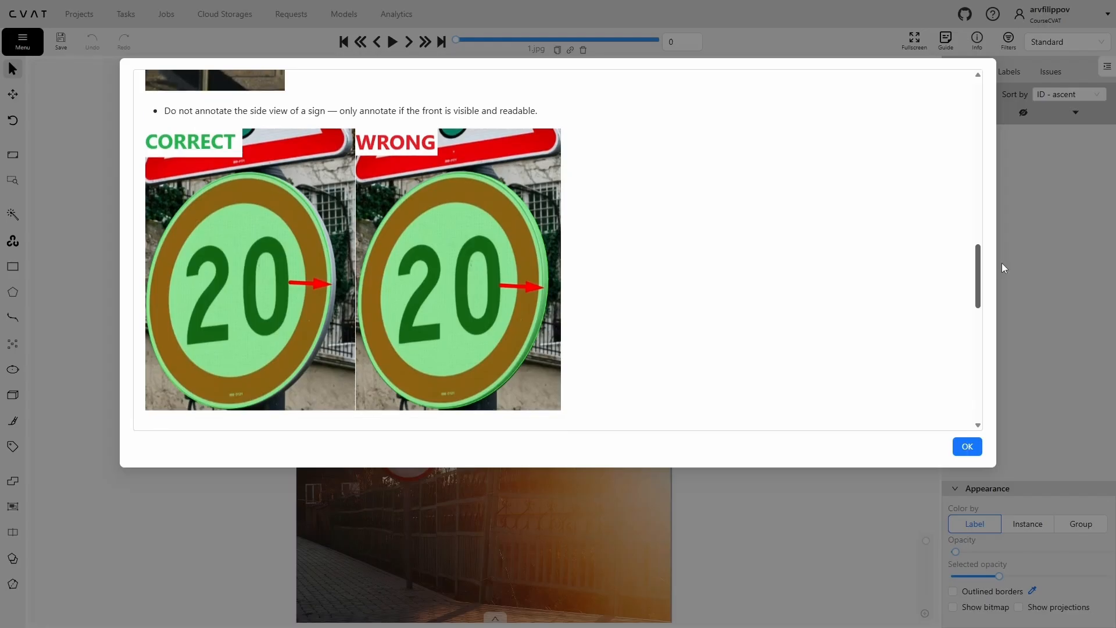
left_click_drag(1003, 264, 1010, 327)
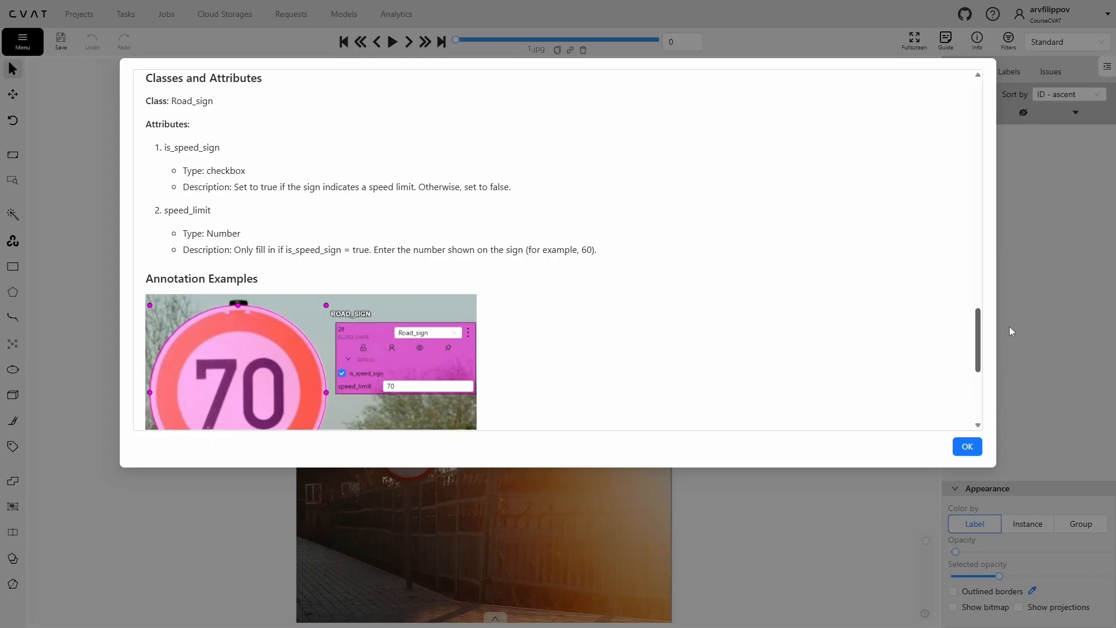
scroll(1009, 331, "down", 4)
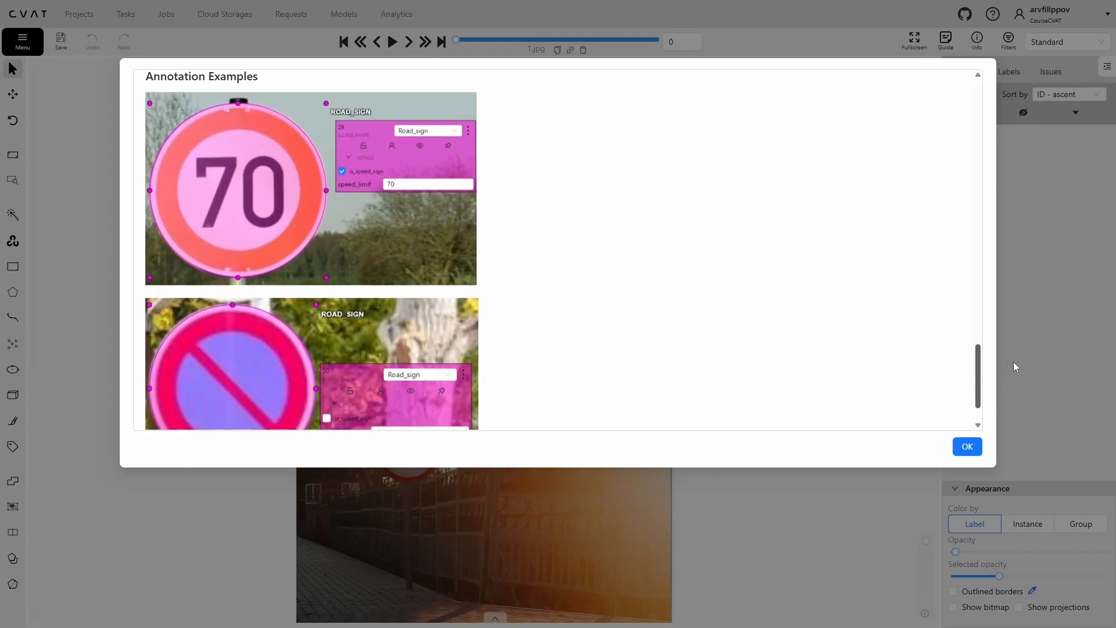
scroll(1014, 369, "down", 2)
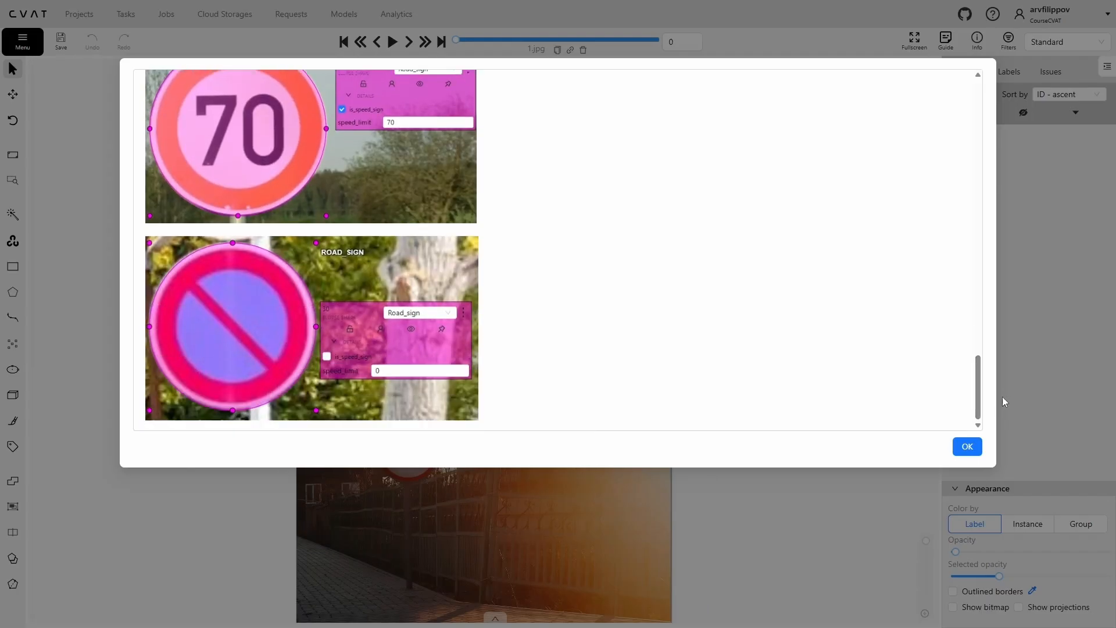
left_click(968, 447)
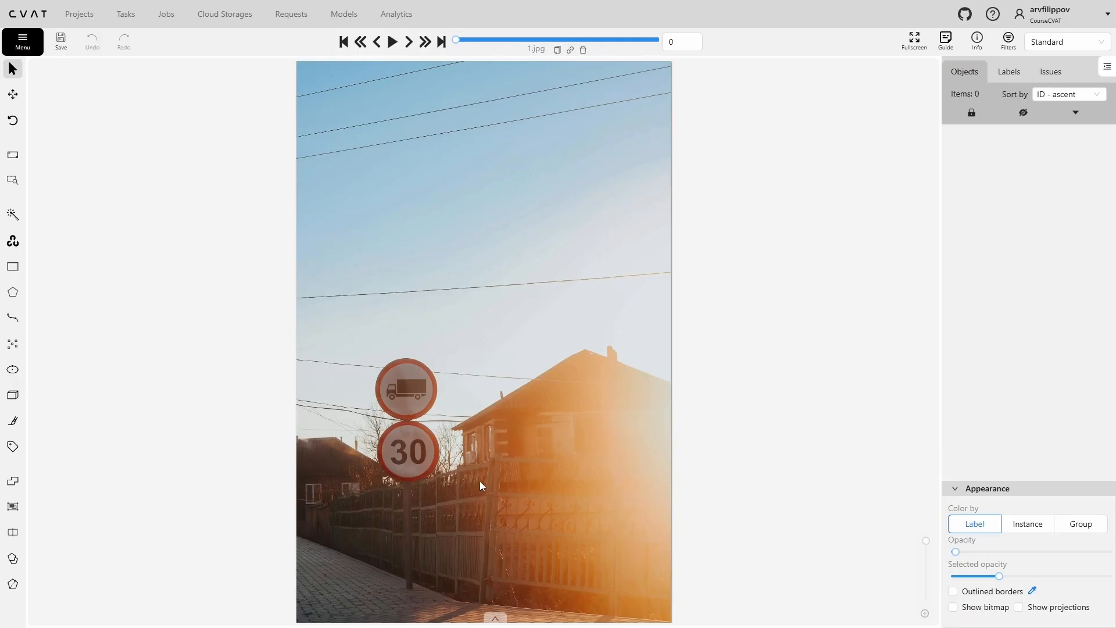
Draw a Road_sign ellipse shape tightly around the round truck sign in 1.jpg and expand the details of all objects
mouse_move(13, 370)
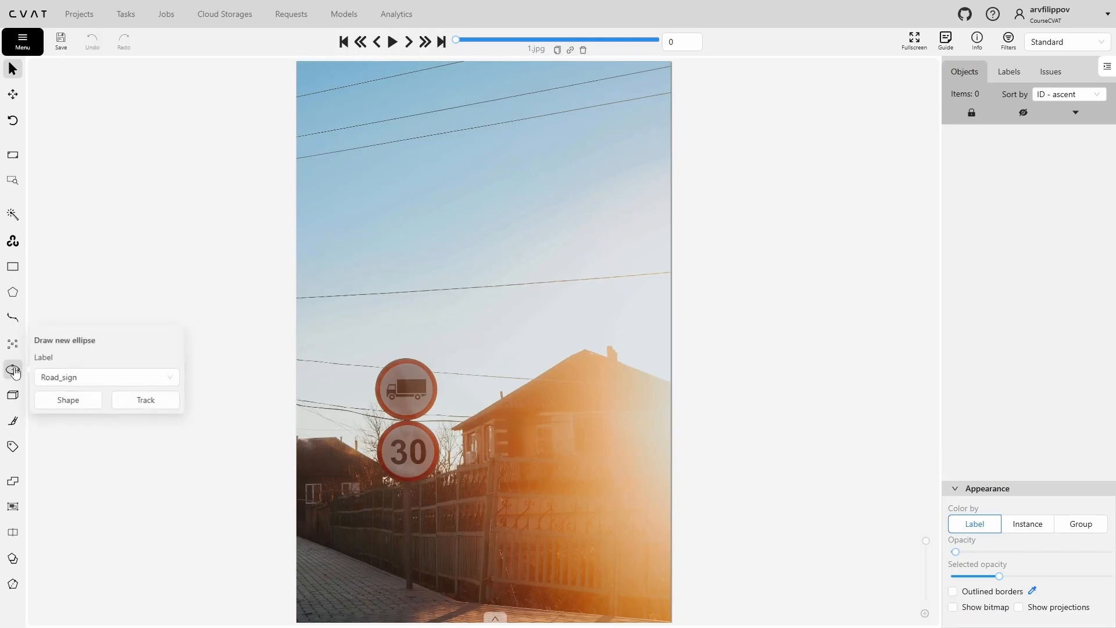
left_click(67, 400)
scroll(403, 389, "up", 9)
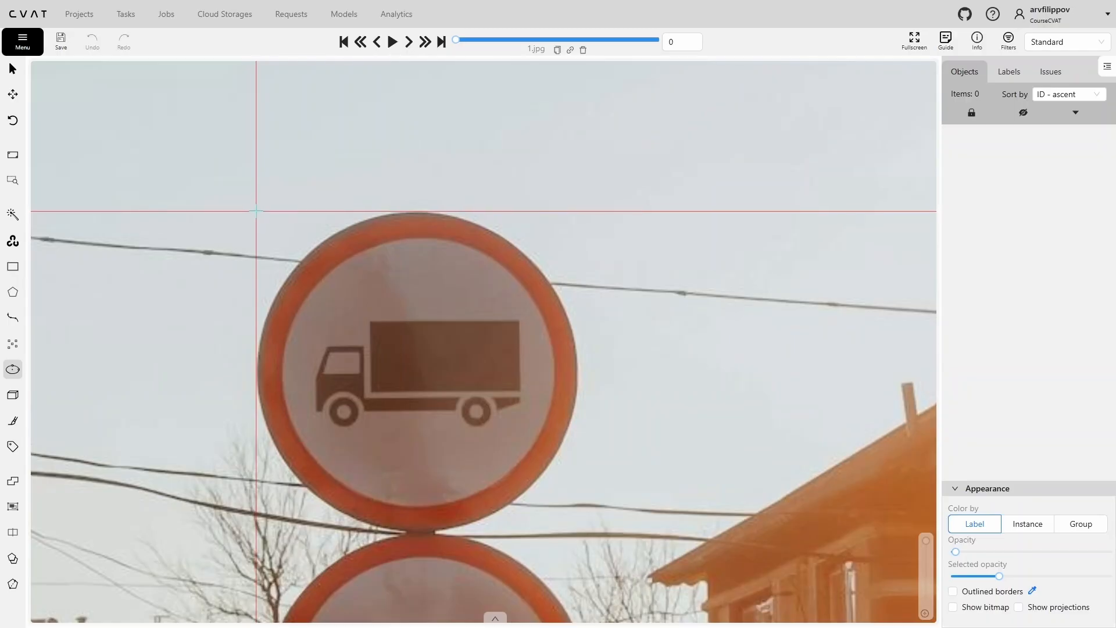
left_click(255, 211)
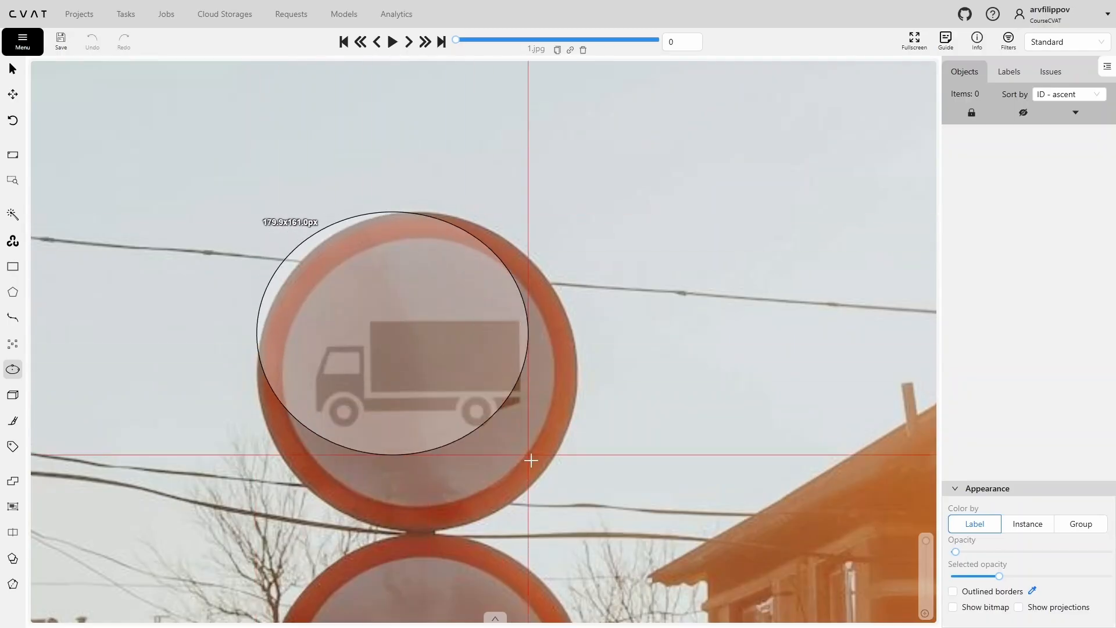
left_click(579, 531)
left_click_drag(633, 528, 633, 496)
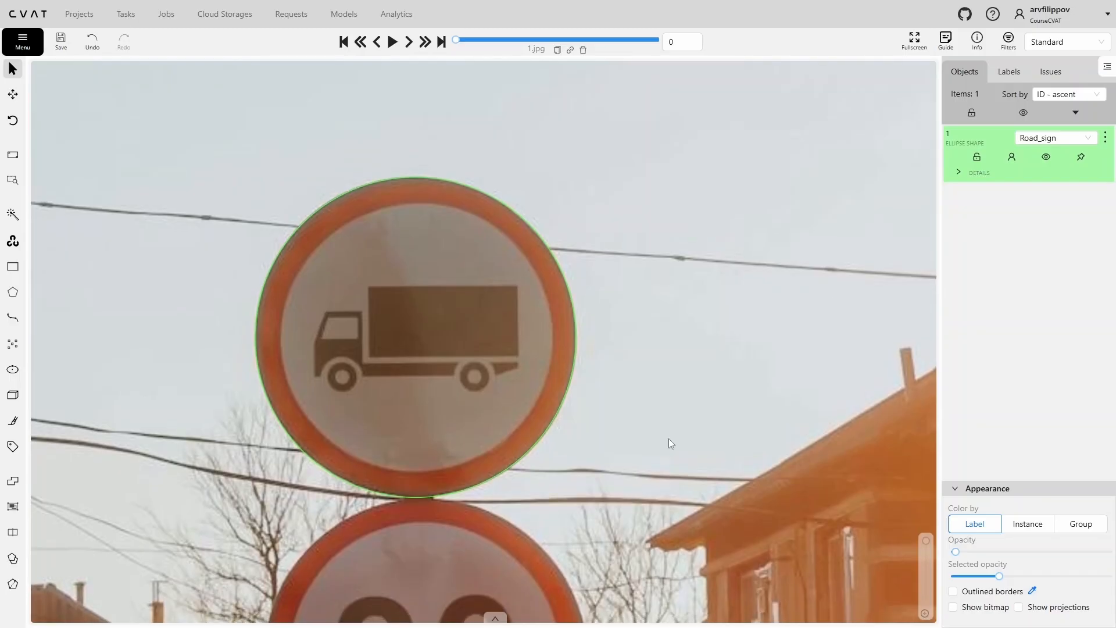
left_click(1076, 114)
Draw a Road_sign ellipse around the 30 sign below the truck sign and enable its is_speed_sign attribute
mouse_move(685, 491)
left_mouse_down()
mouse_move(722, 281)
mouse_move(713, 204)
left_mouse_up()
key("n")
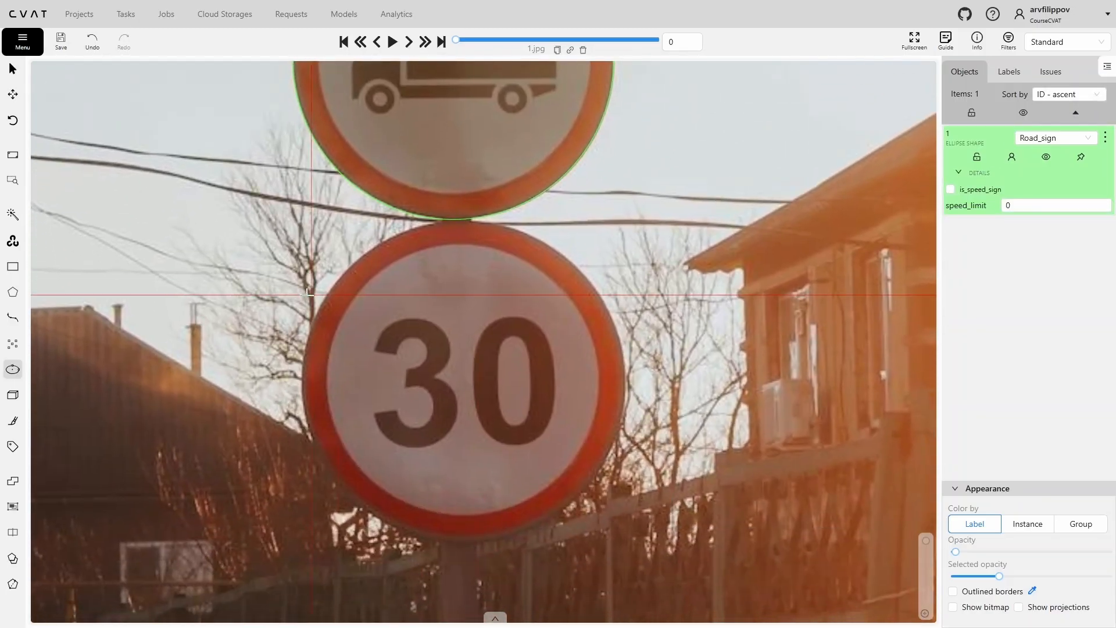
left_click(302, 222)
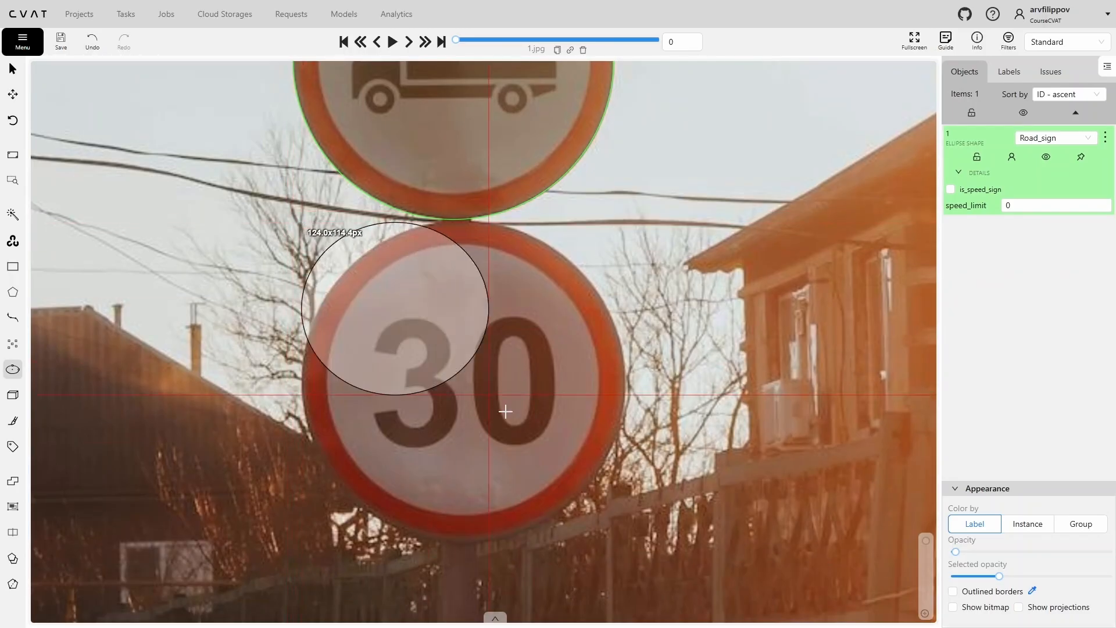
left_click(624, 540)
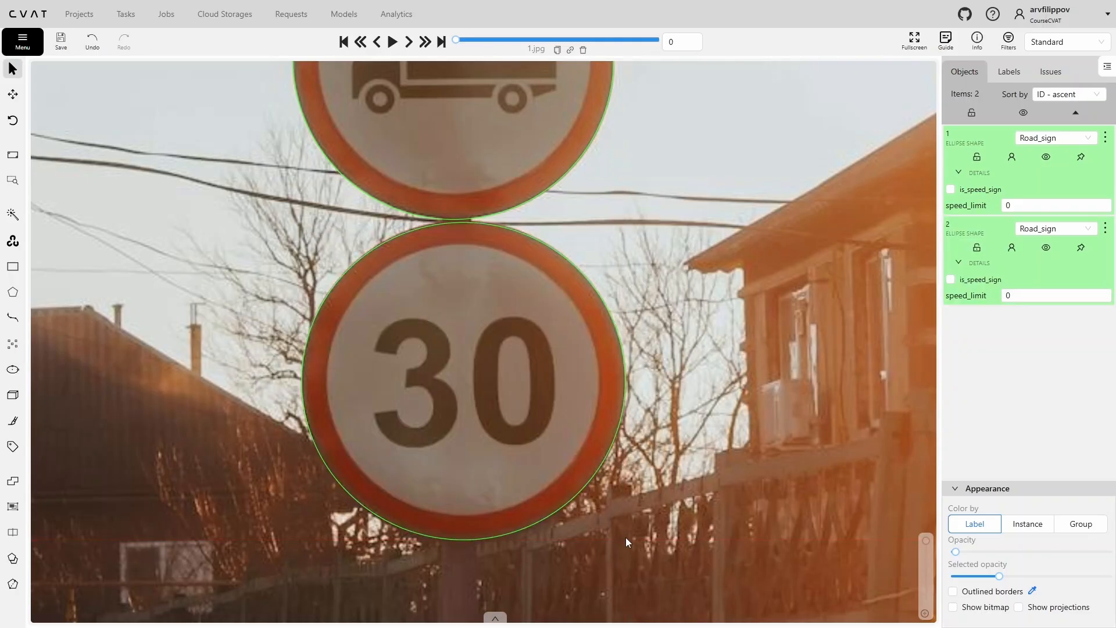
left_click(969, 282)
Go to frame 1 (10.jpg), draw a Road_sign ellipse around the 50 sign and enable its is_speed_sign attribute
key("f")
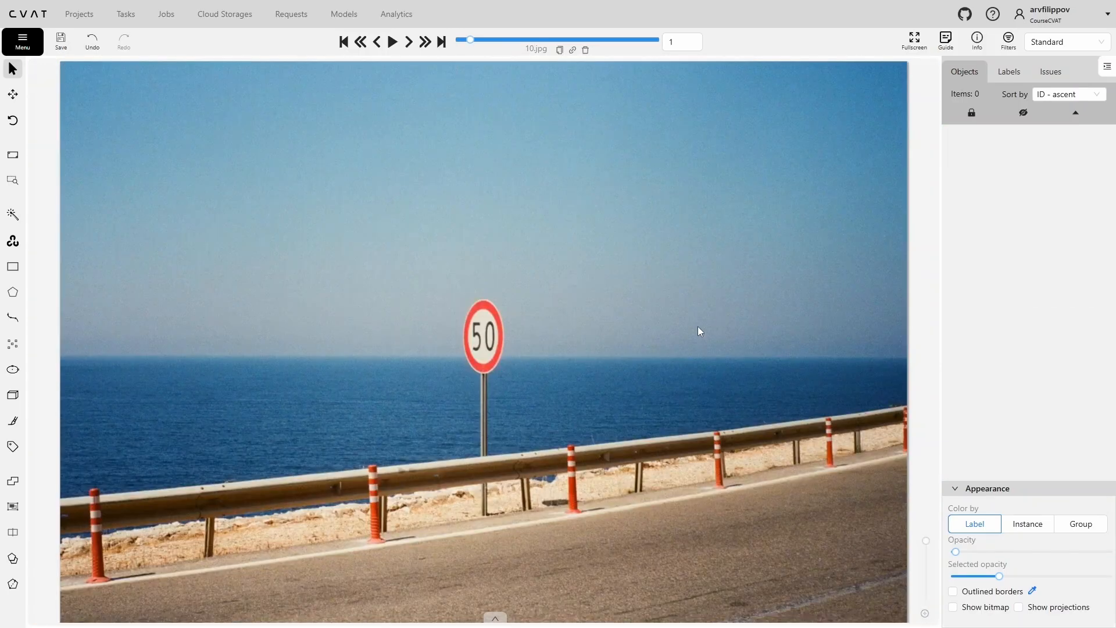
scroll(485, 328, "up", 5)
key("n")
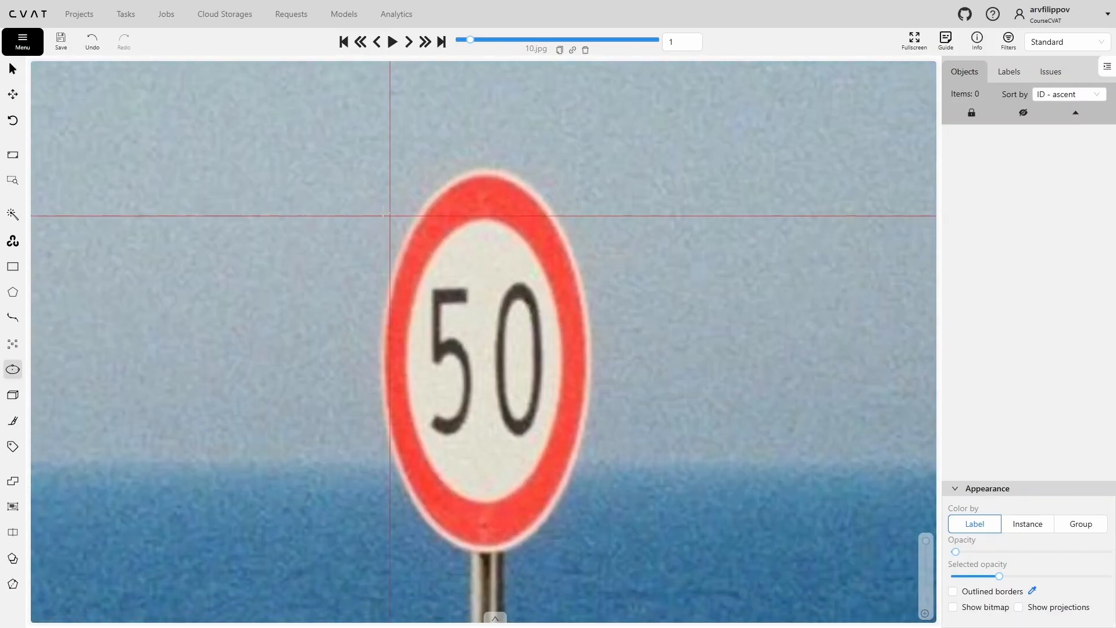
left_click(381, 171)
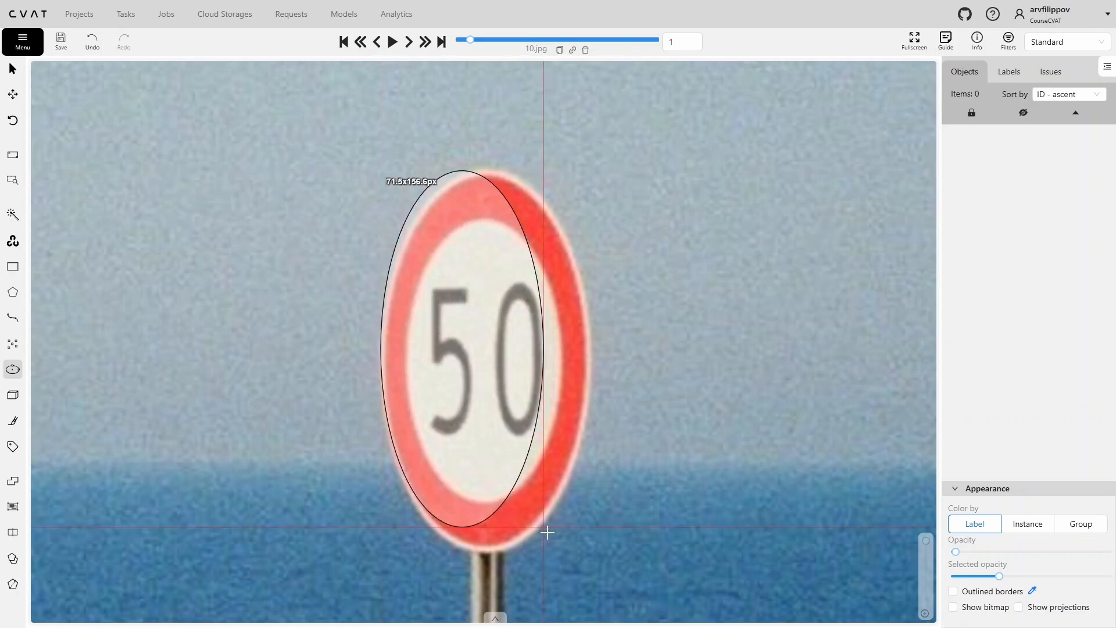
left_click(592, 549)
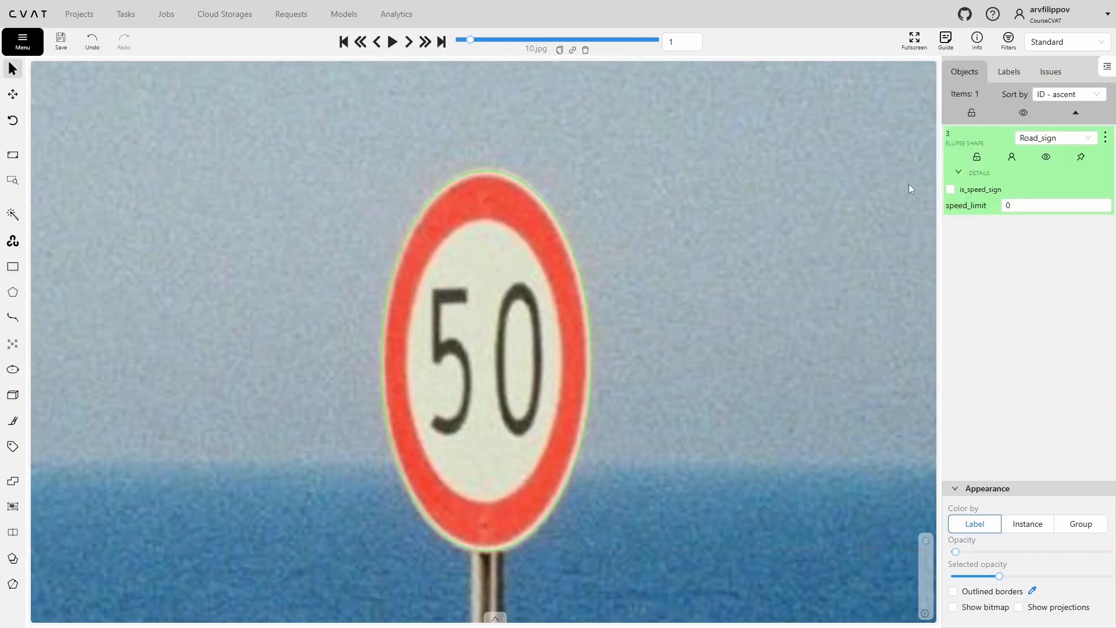
left_click(951, 189)
double_click(692, 371)
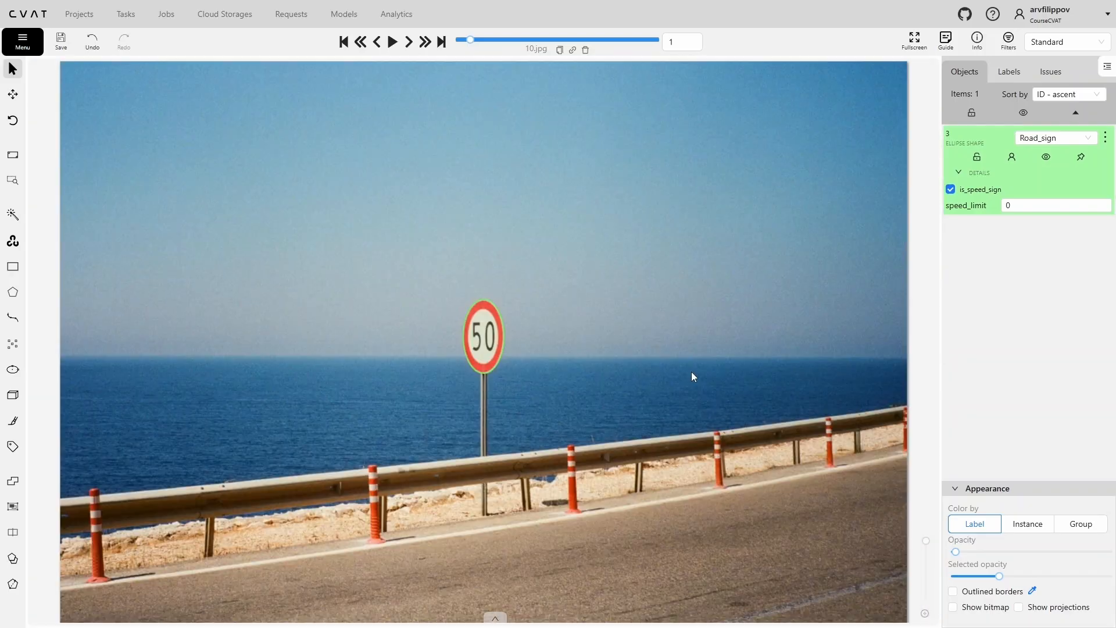
Go to frame 2 (11.jpg) and draw a Road_sign ellipse of about 272 × 349 px over the tilted 30 sign
key("f")
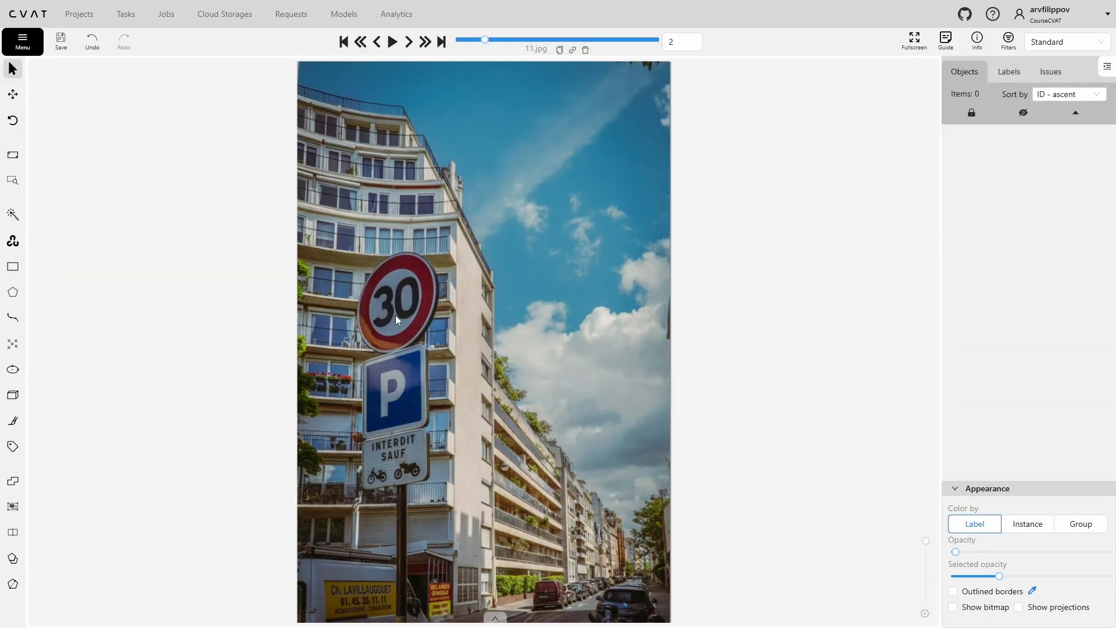
scroll(395, 316, "up", 8)
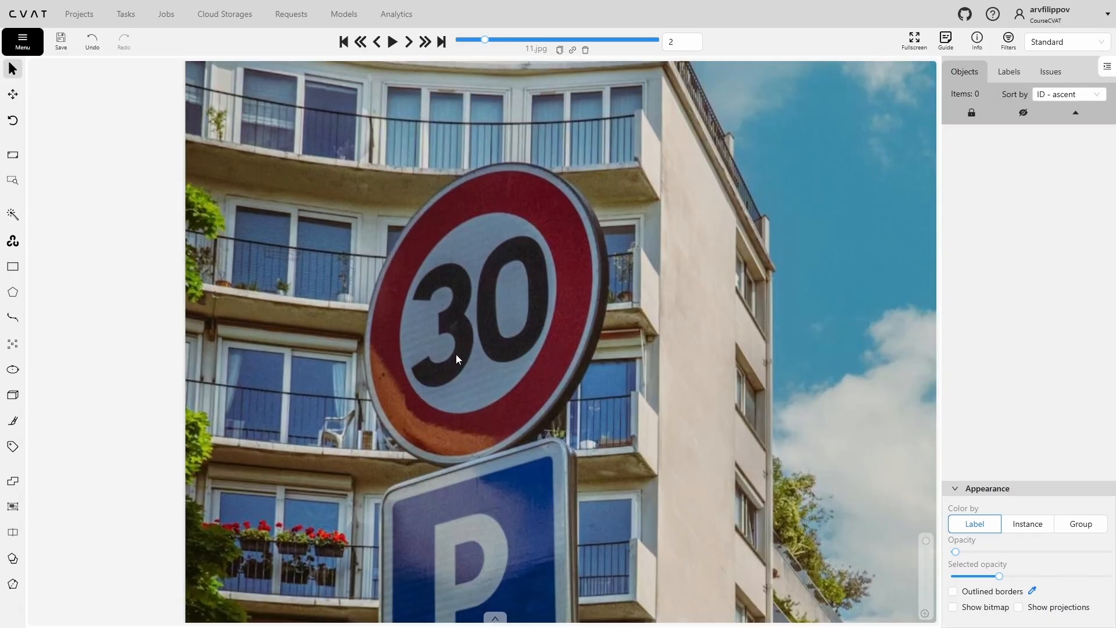
key("n")
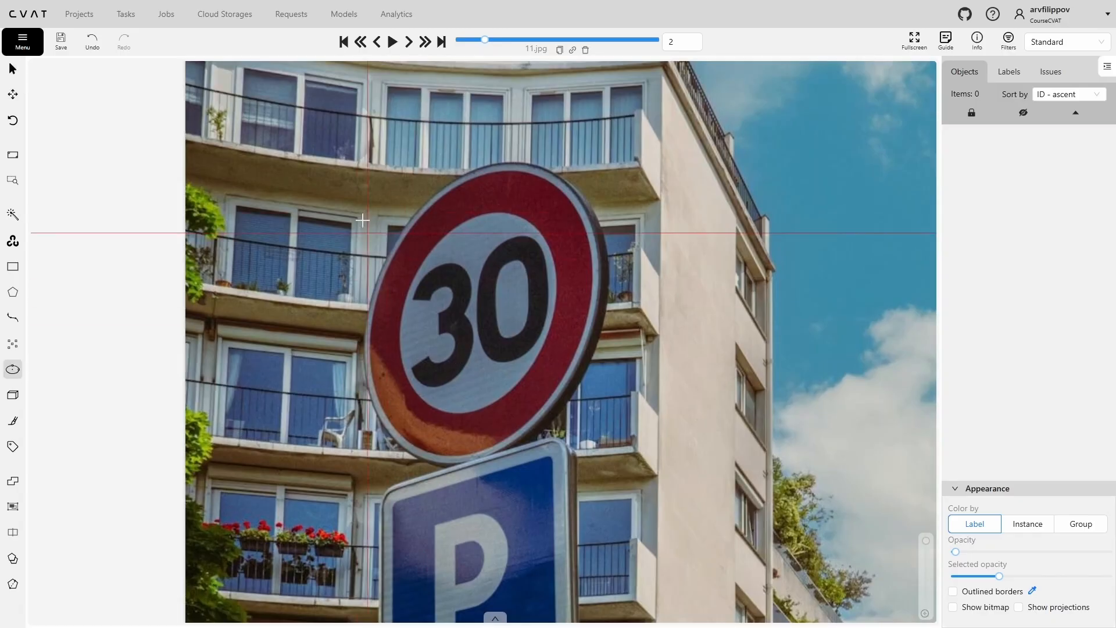
left_click(365, 161)
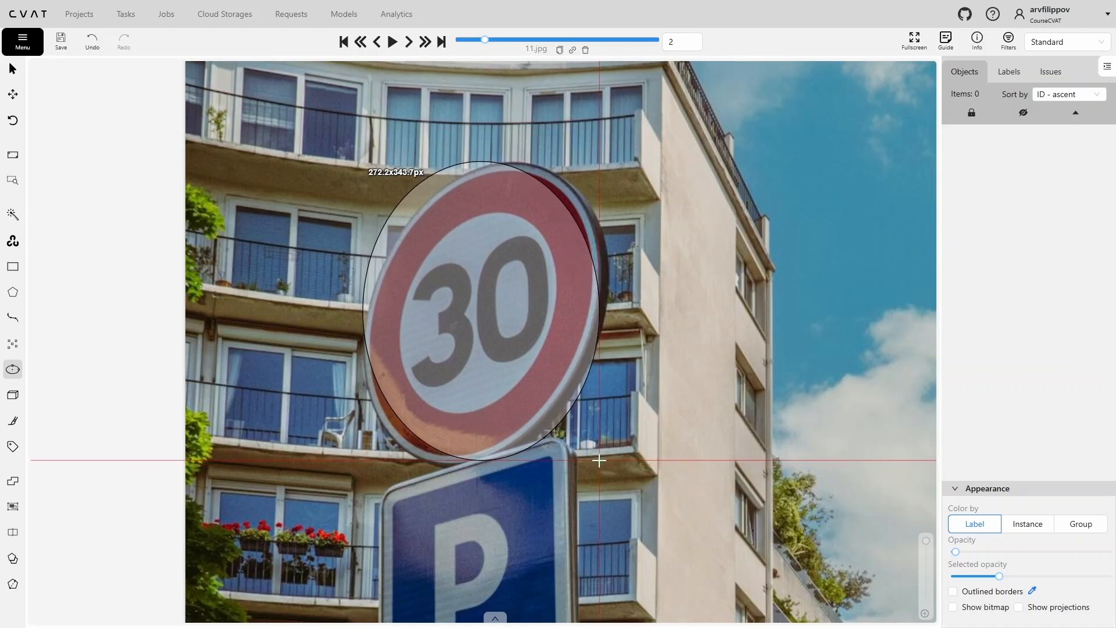
left_click(599, 465)
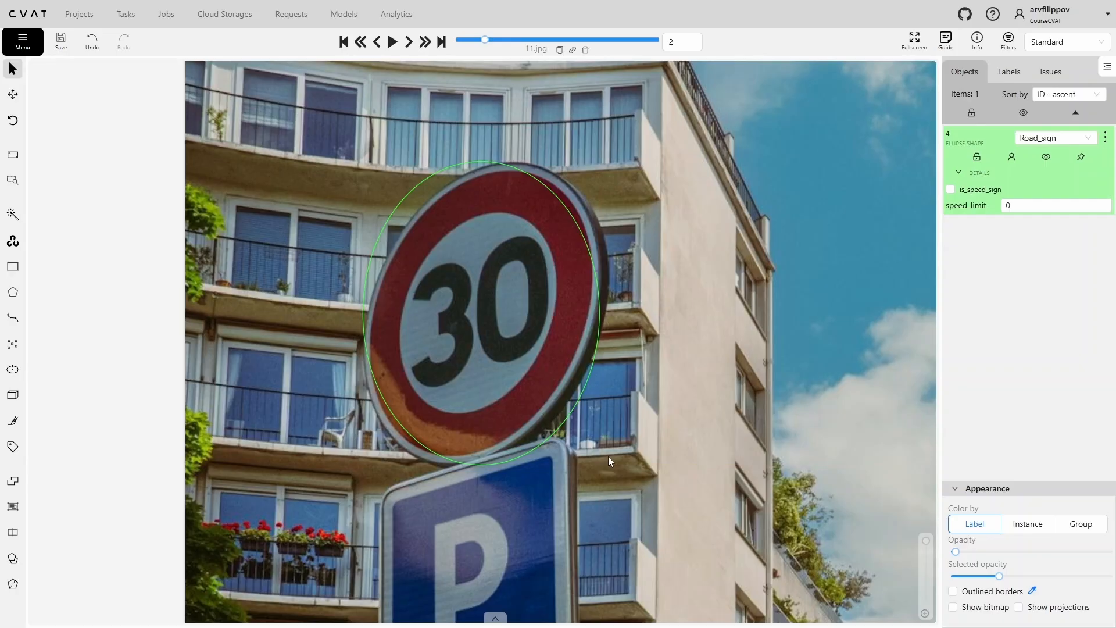
Rotate the ellipse clockwise by about 22 degrees, fit its edges to the front face of the 30 sign, and enable is_speed_sign
mouse_move(483, 187)
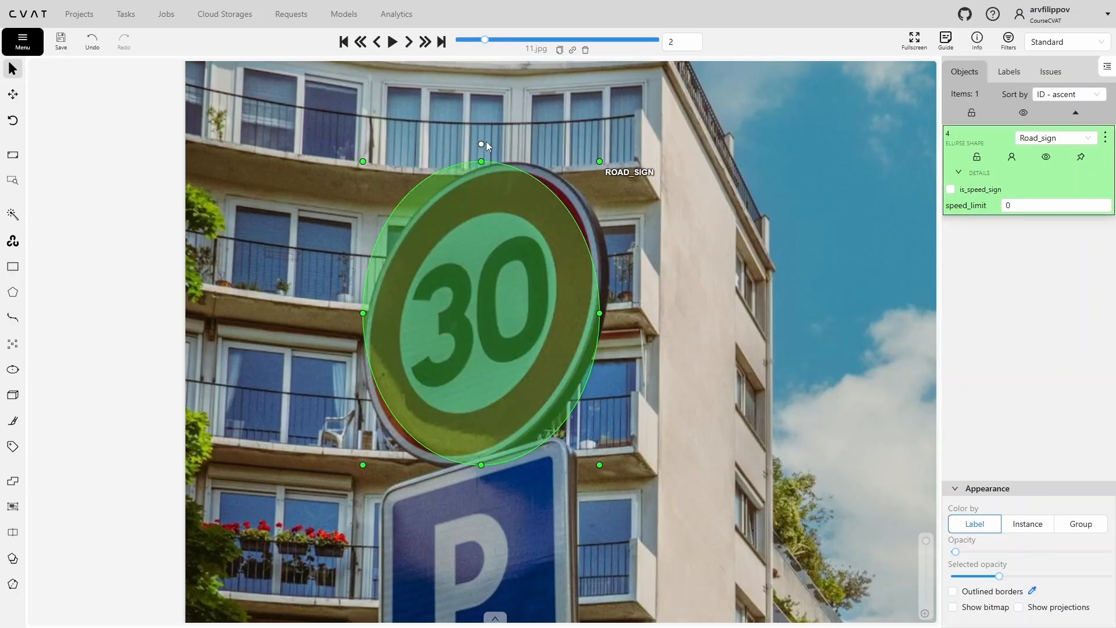
left_click_drag(483, 145, 545, 167)
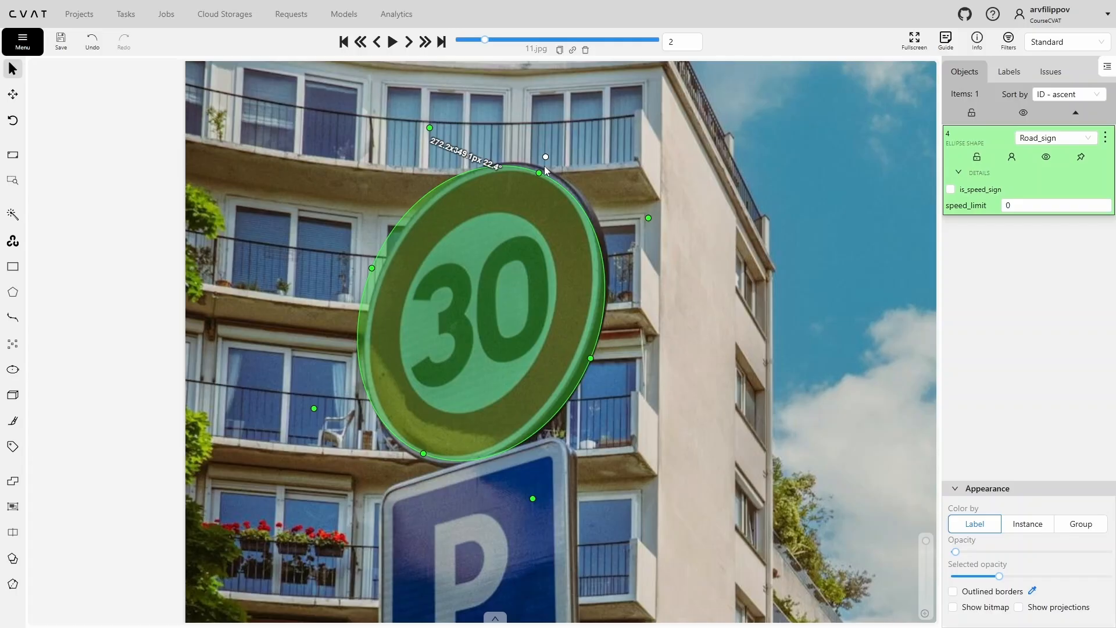
scroll(378, 273, "up", 3)
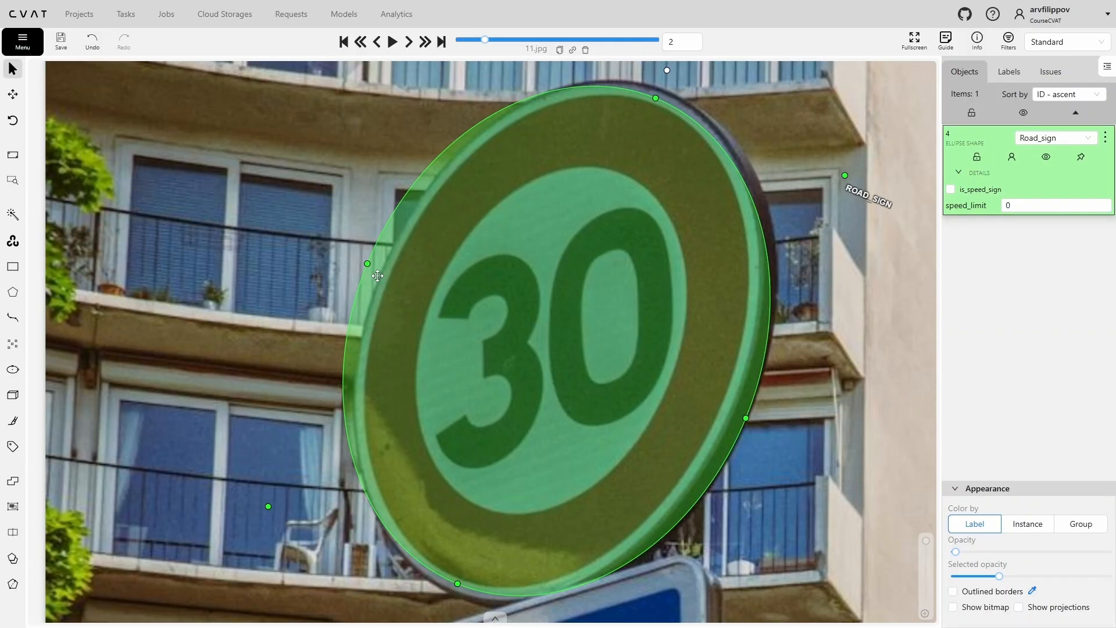
left_click_drag(367, 263, 382, 268)
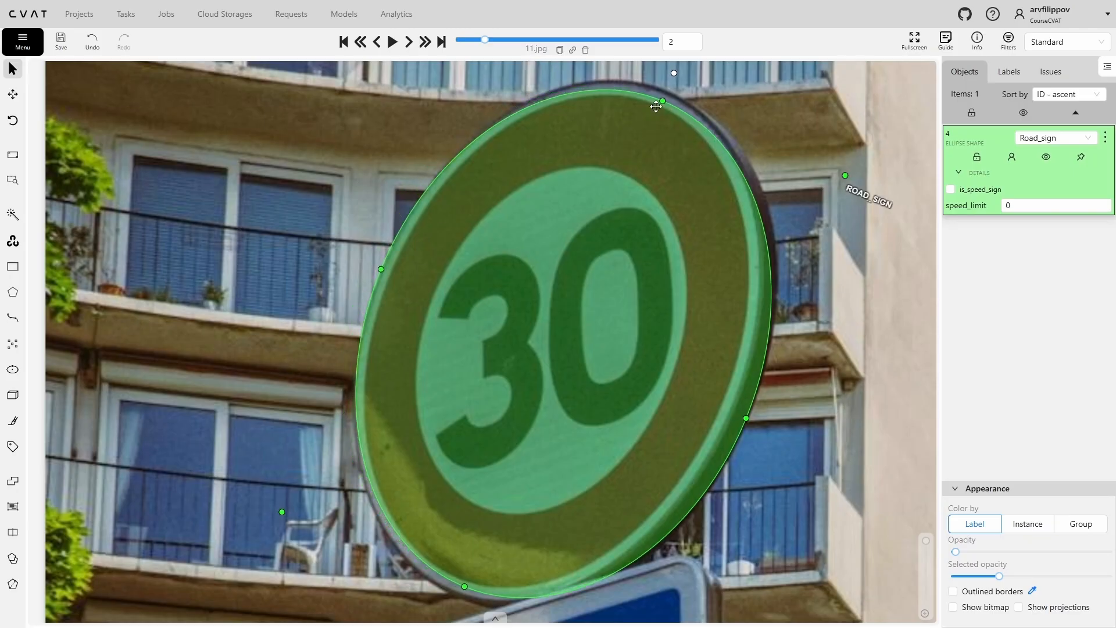
left_click_drag(663, 99, 666, 91)
left_click_drag(791, 425, 728, 378)
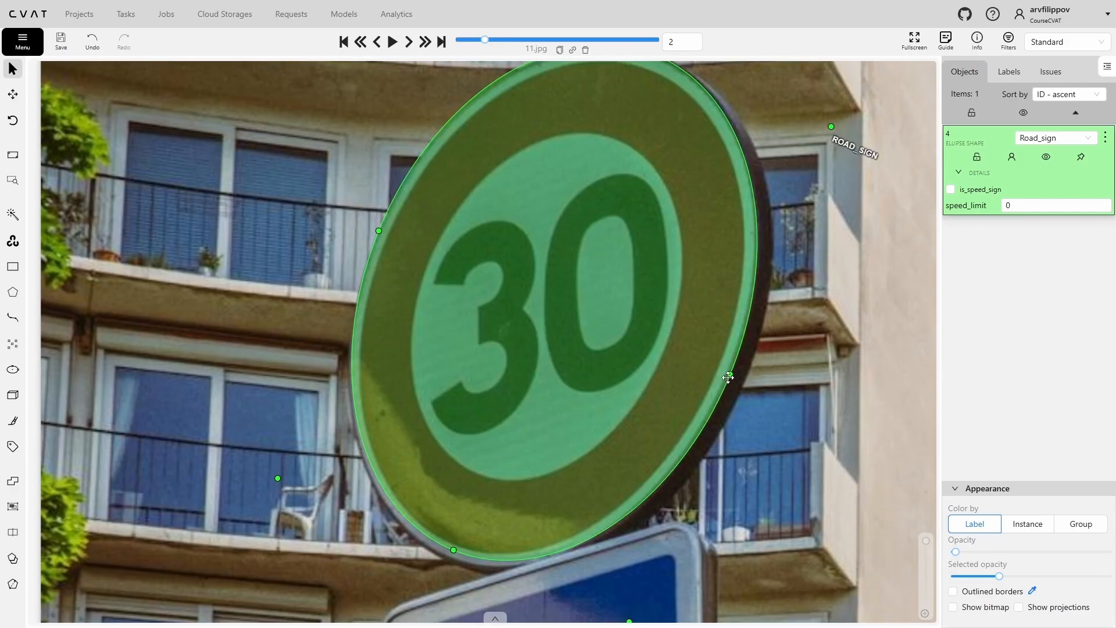
left_click_drag(451, 550, 449, 564)
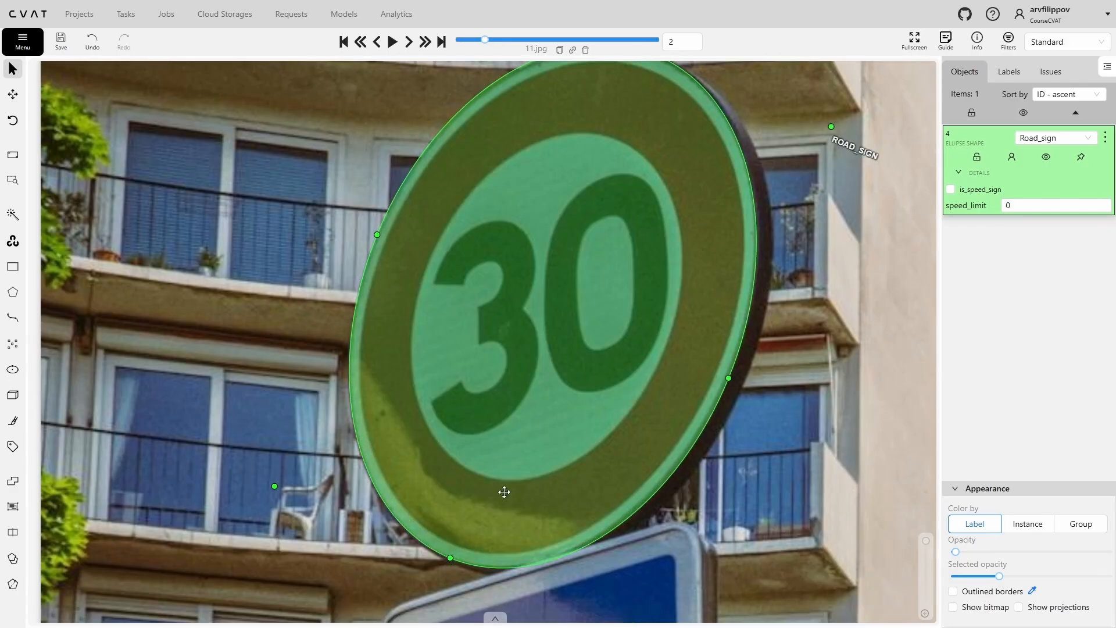
scroll(644, 413, "down", 2)
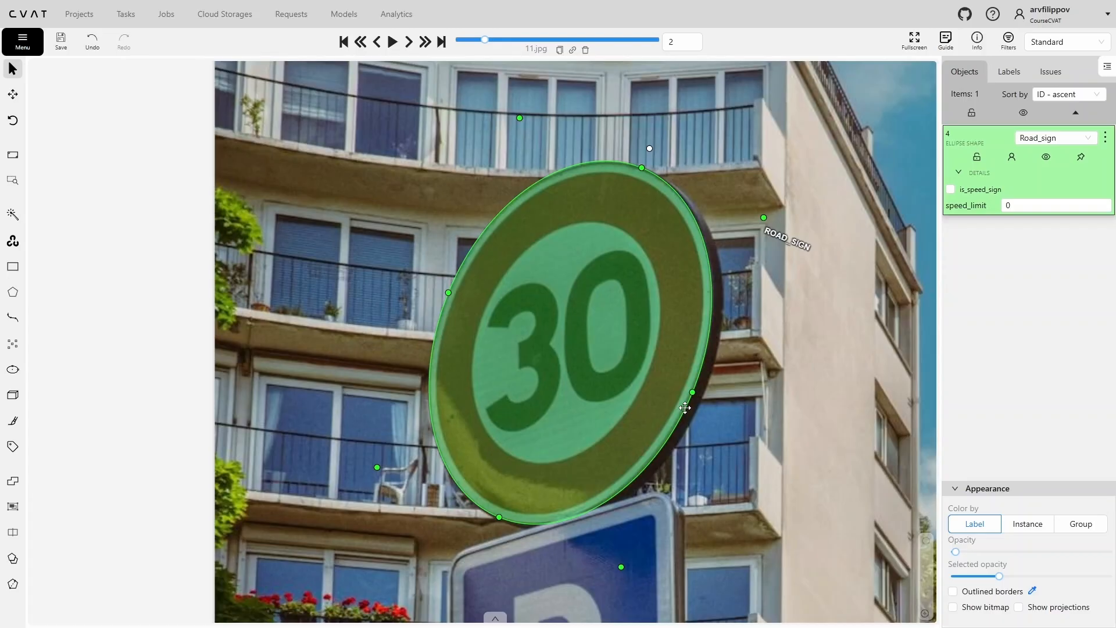
left_click_drag(785, 377, 679, 361)
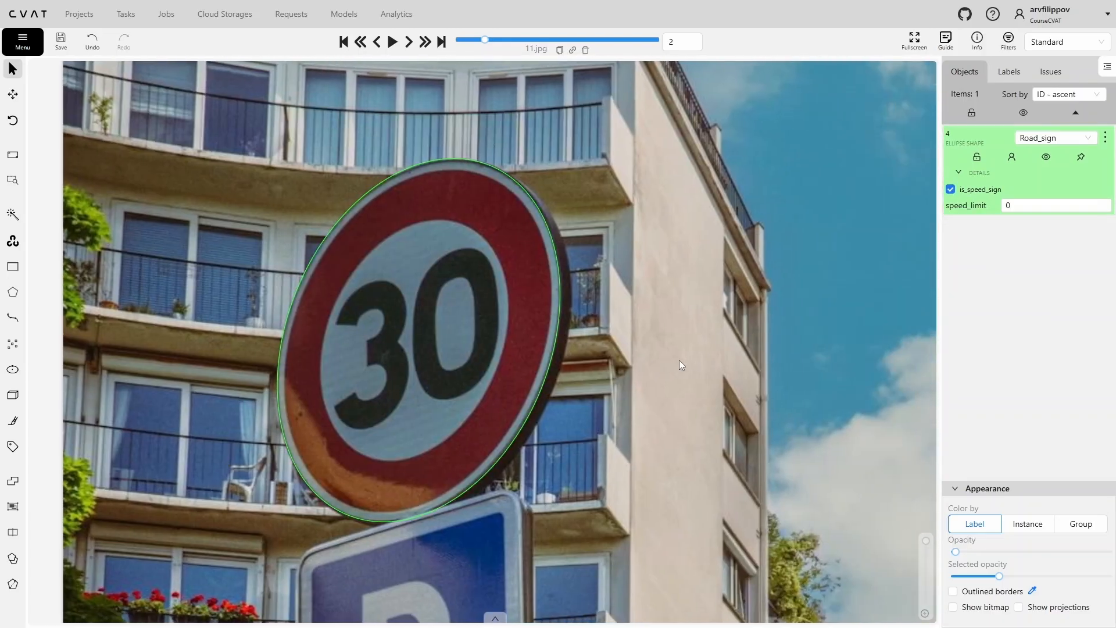
Go to frame 3 (12.jpg) and draw a Road_sign ellipse around the round 30 sign between the triangular and arrow signs
key("f")
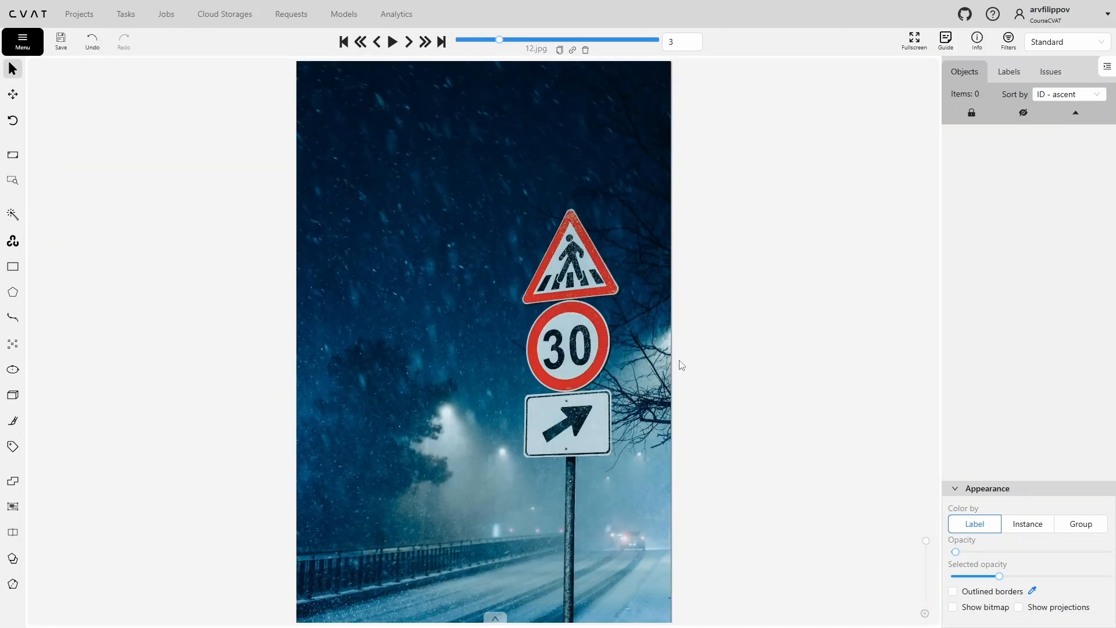
scroll(605, 350, "up", 5)
key("n")
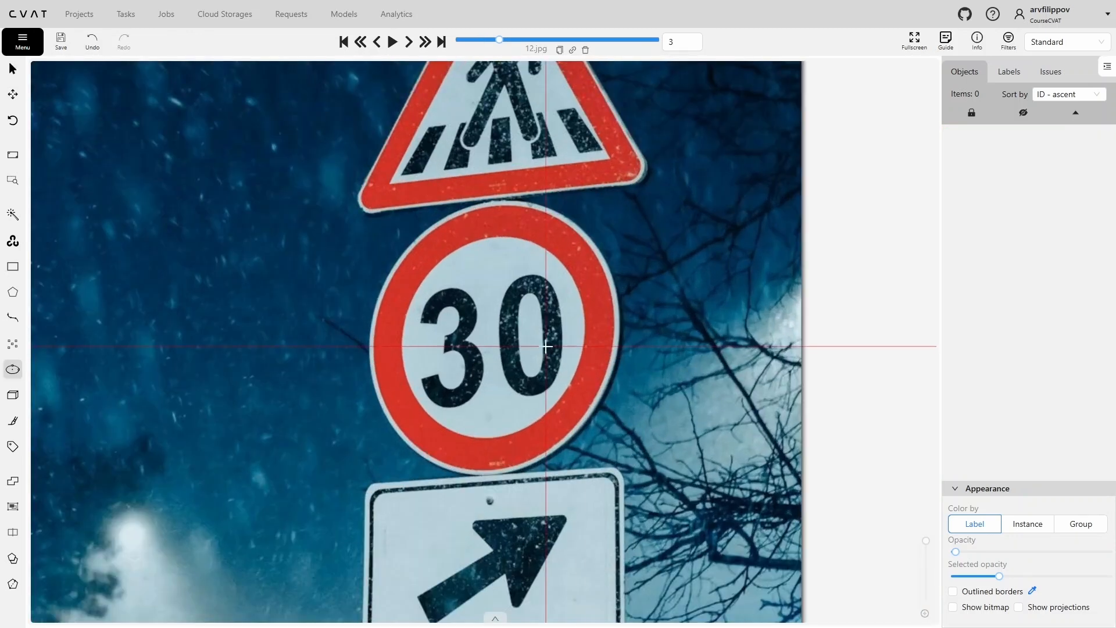
left_click(367, 201)
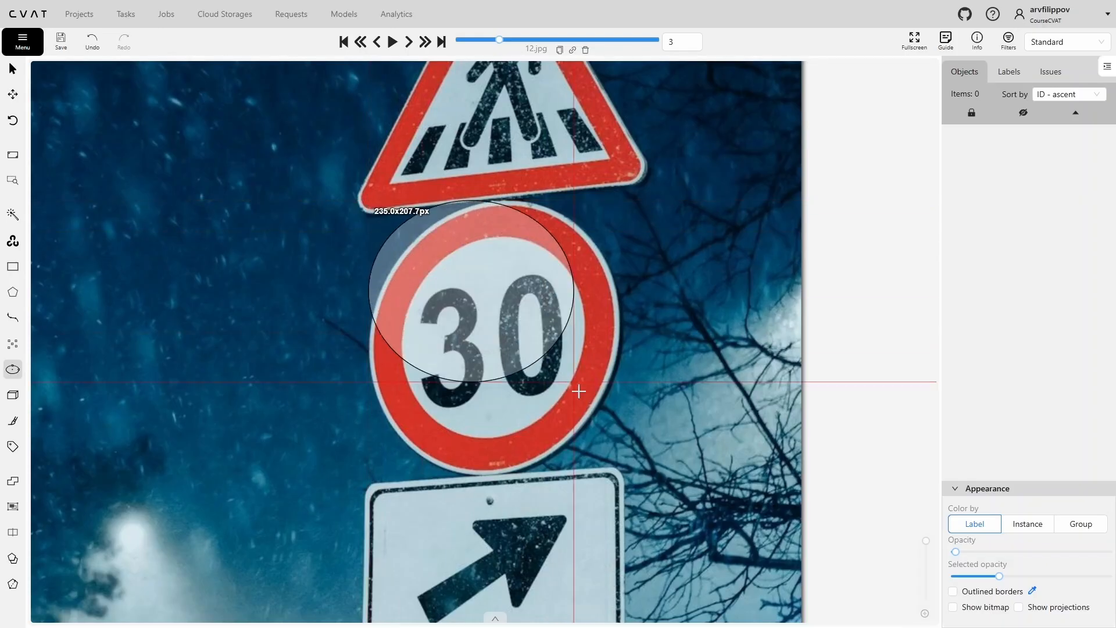
left_click(620, 475)
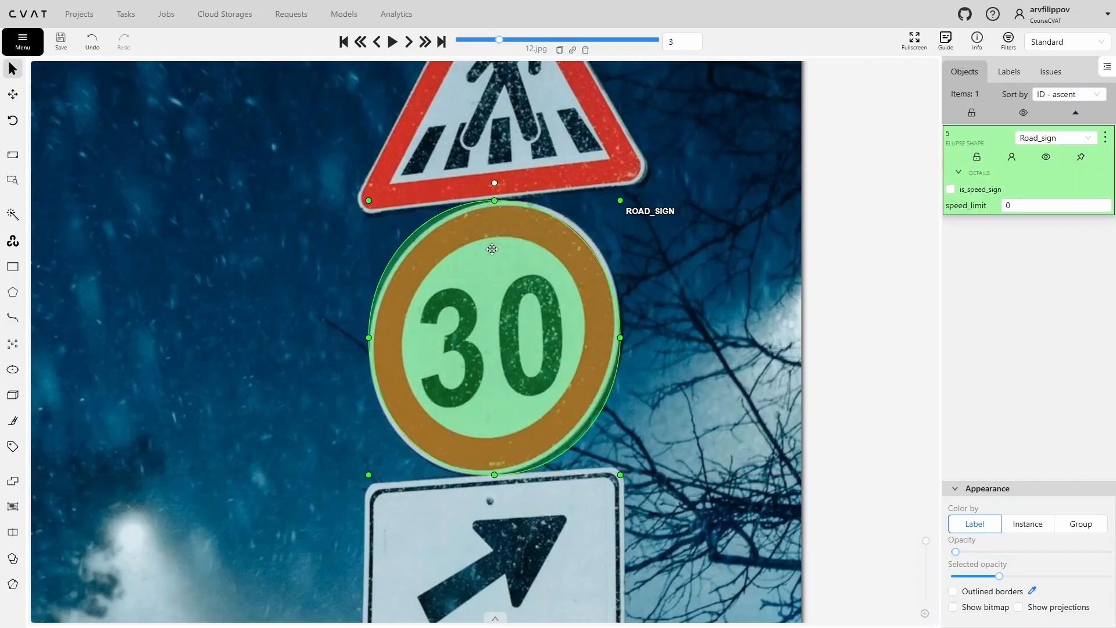
Rotate the frame 3 ellipse clockwise to match the tilted 30 sign and fit its edges to the sign's front face
scroll(493, 249, "up", 2)
scroll(493, 248, "down", 1)
left_click_drag(495, 170, 565, 185)
scroll(350, 315, "up", 2)
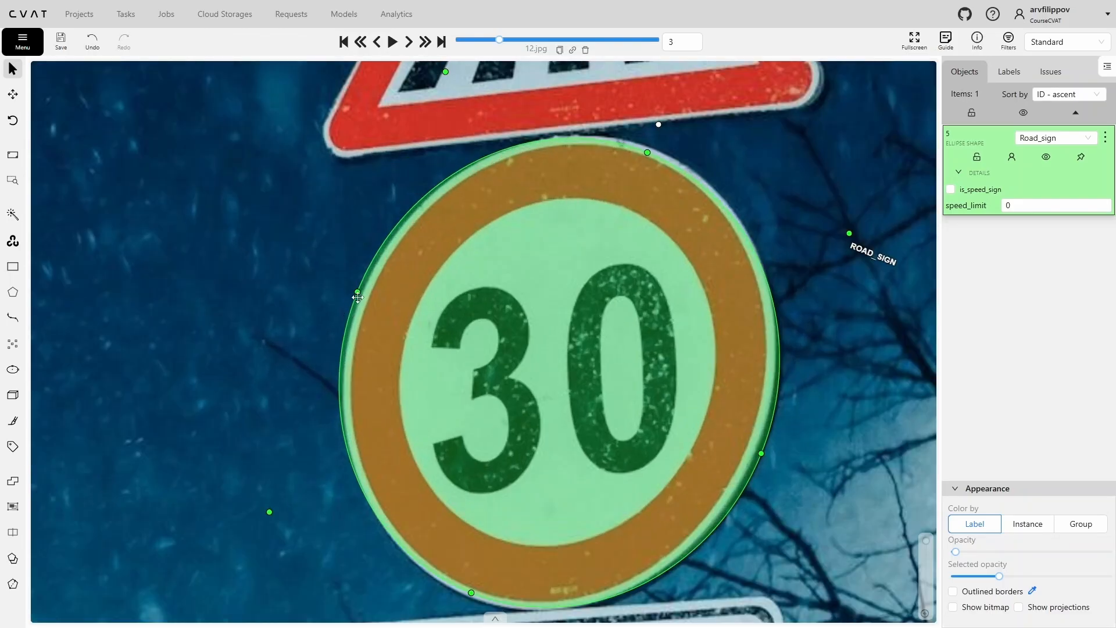
left_click_drag(358, 293, 361, 293)
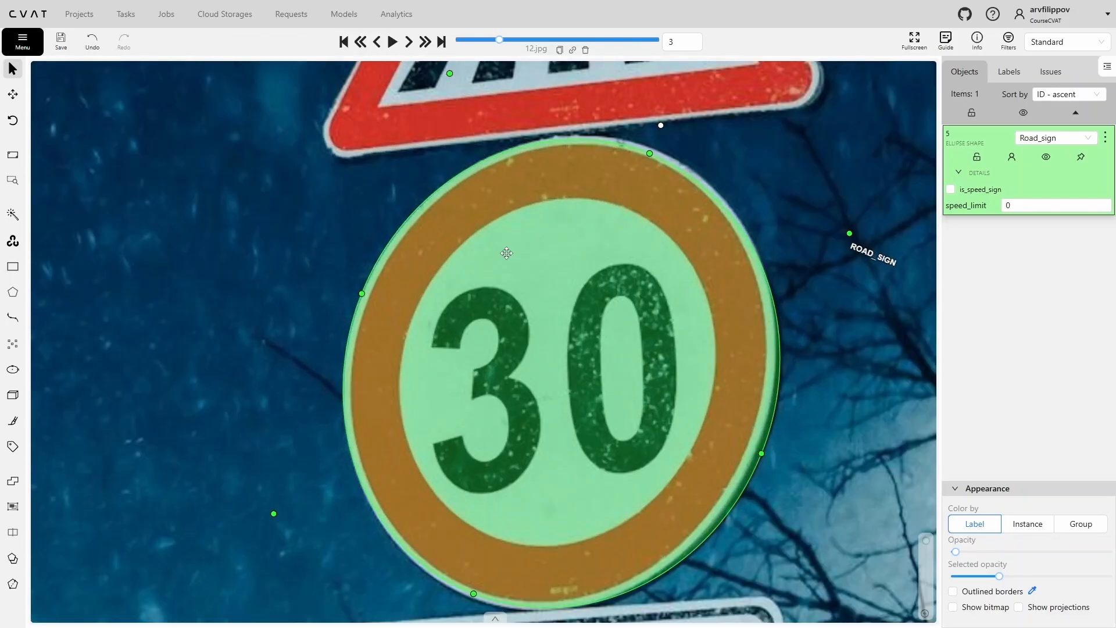
mouse_move(653, 156)
left_mouse_down()
mouse_move(651, 147)
mouse_move(656, 157)
left_mouse_up()
left_click_drag(764, 452, 792, 376)
left_click_drag(484, 485, 483, 487)
scroll(661, 482, "down", 3)
Go to frame 4 (13.jpg) and draw a Road_sign ellipse of about 300 × 326 px around the 30 sign
key("f")
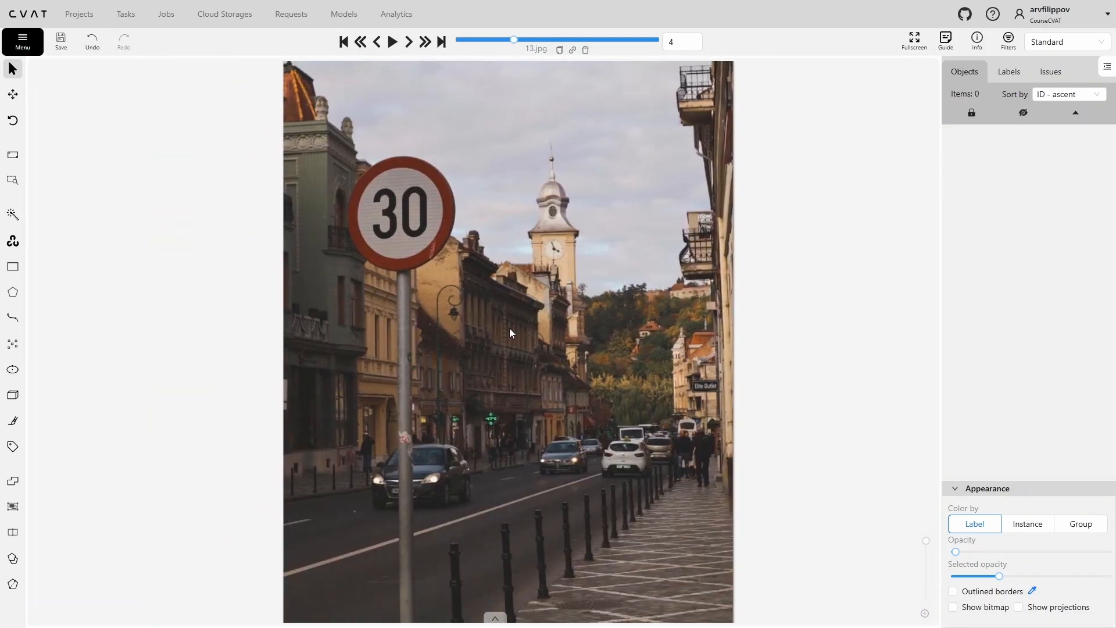
scroll(487, 354, "up", 10)
key("n")
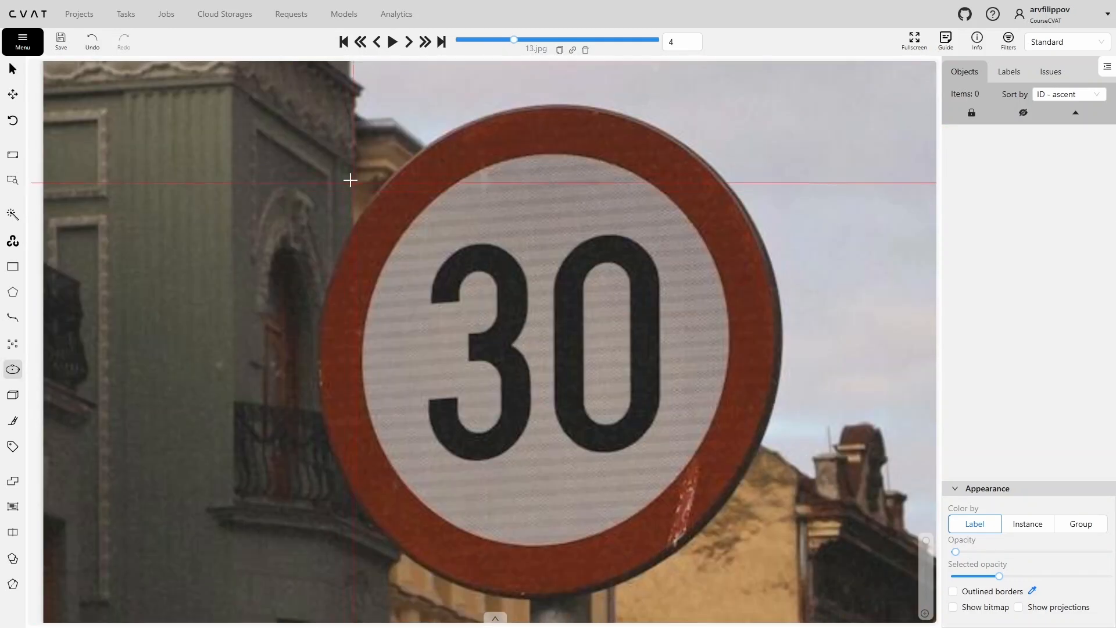
left_click(317, 105)
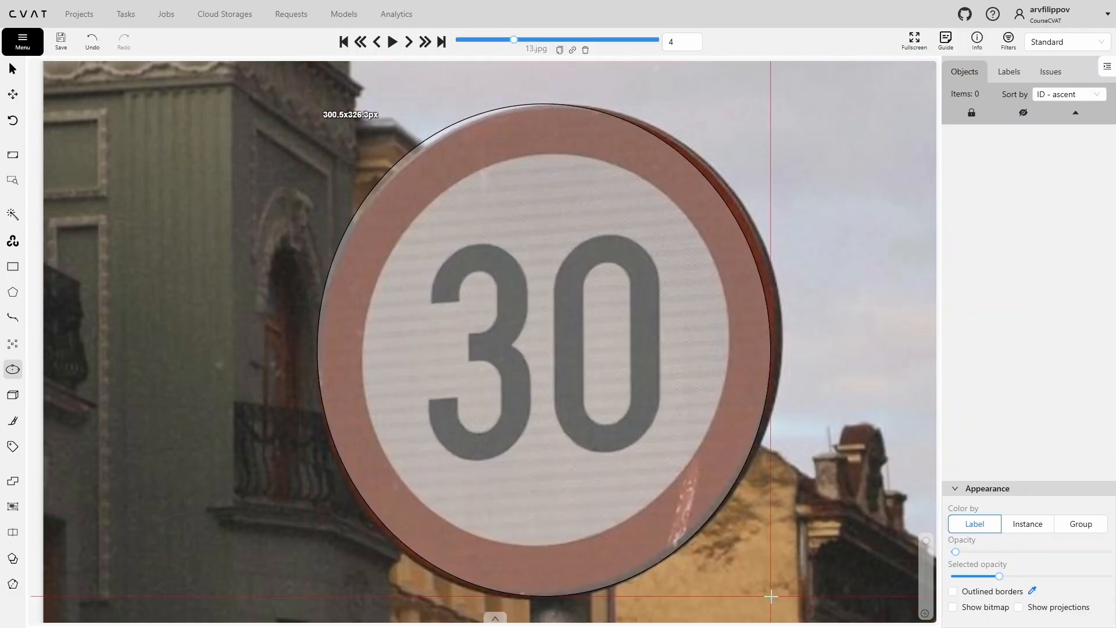
left_click(775, 596)
Rotate the ellipse clockwise to follow the 30 sign's tilt and enable its is_speed_sign attribute
left_click_drag(548, 78, 662, 99)
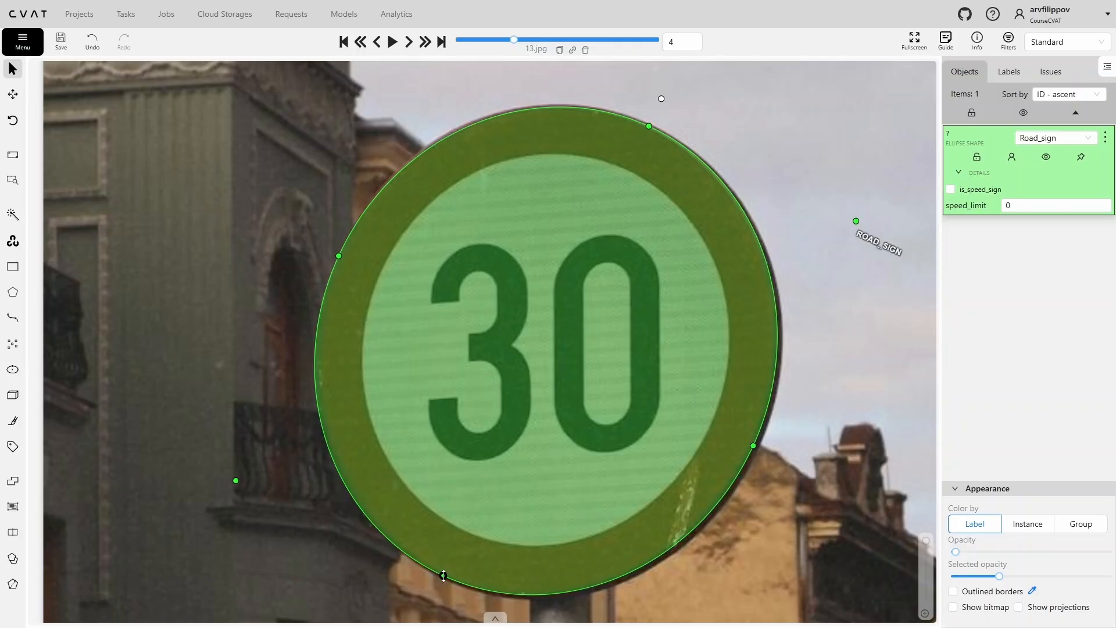
scroll(747, 563, "down", 1)
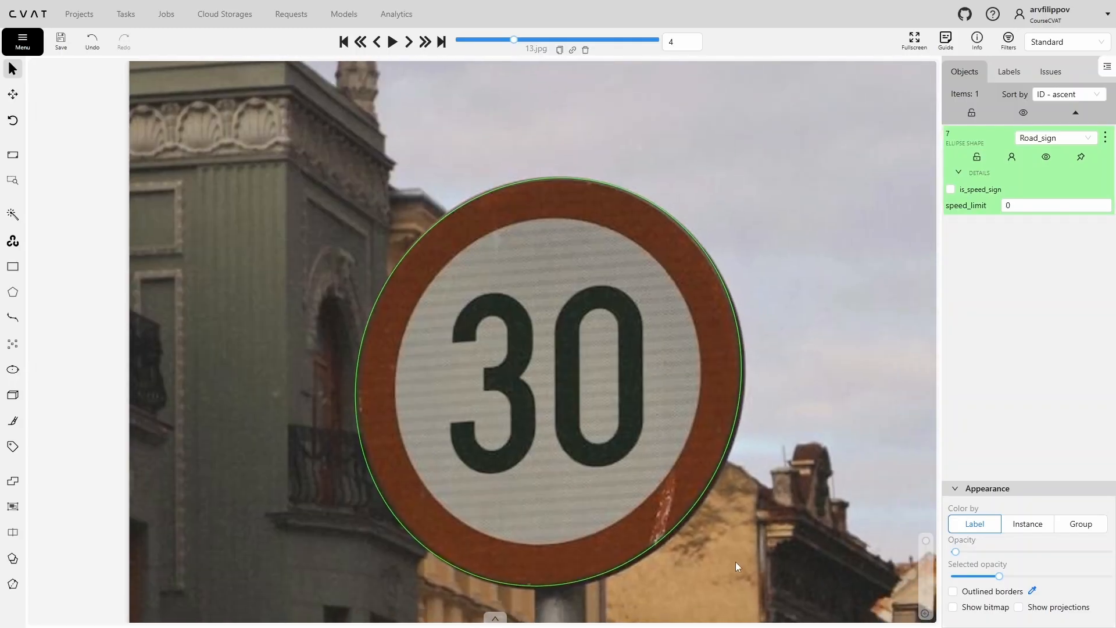
left_click(951, 189)
left_click_drag(847, 445, 791, 429)
Go to frame 5 (14.jpg) and draw a Road_sign ellipse around the 30 sign below the pedestrian-crossing triangle
key("f")
double_click(614, 472)
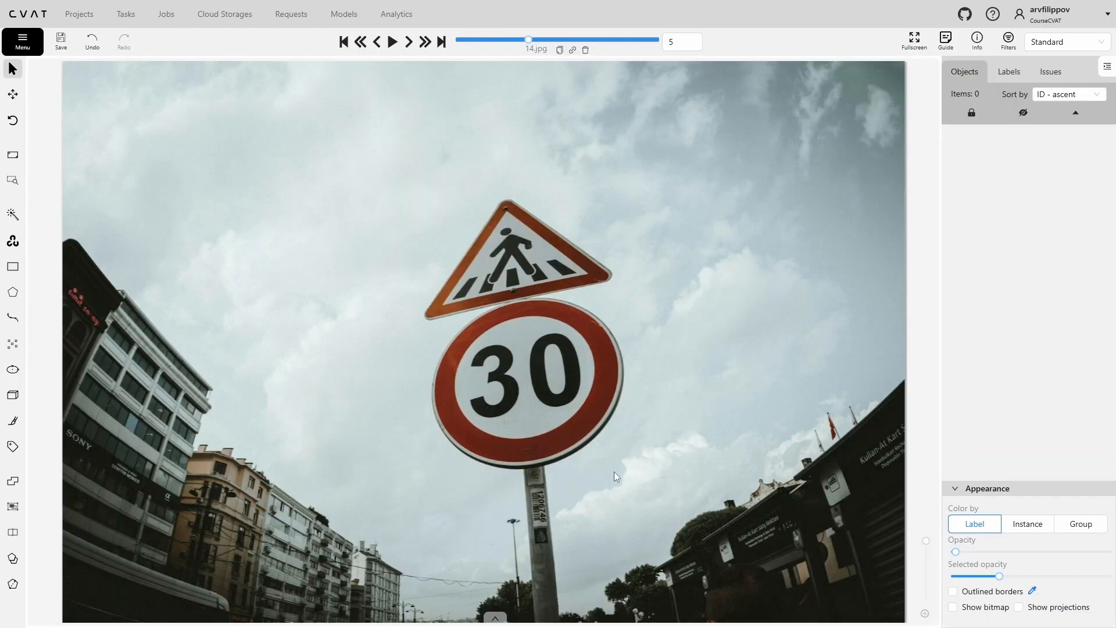
scroll(602, 465, "up", 3)
key("n")
left_click(314, 202)
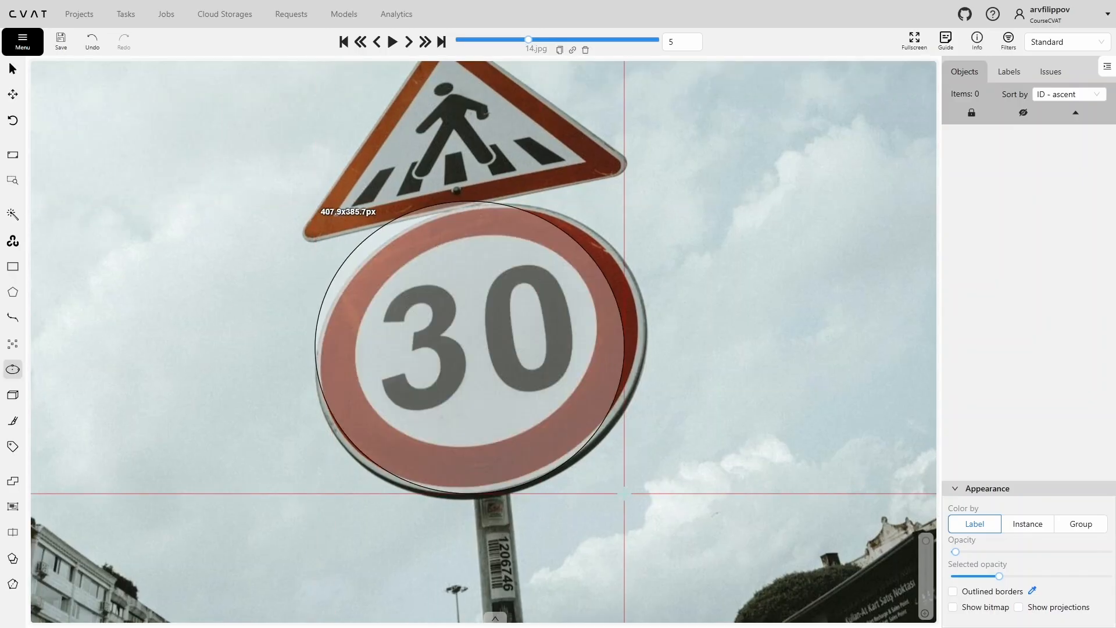
left_click(647, 492)
Rotate the ellipse counterclockwise by about 21 degrees, fit its edges to the 30 sign, and enable is_speed_sign
left_click_drag(481, 187, 424, 208)
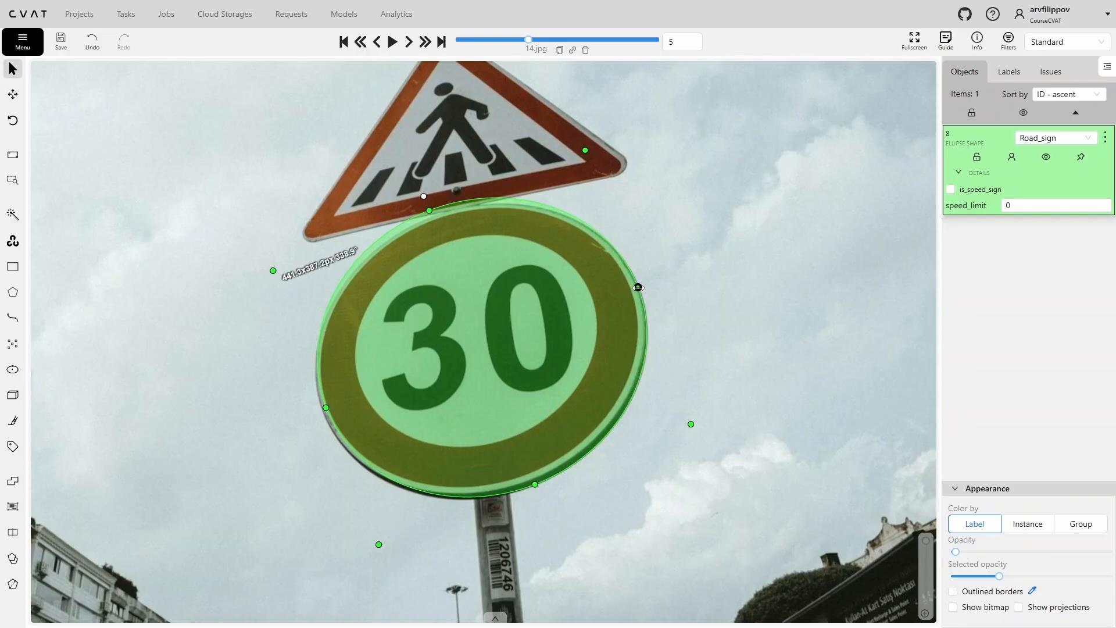
scroll(636, 288, "up", 3)
left_click_drag(635, 285, 640, 283)
left_click_drag(94, 504, 198, 409)
left_click_drag(562, 541, 560, 533)
left_click_drag(379, 76, 410, 184)
scroll(735, 460, "down", 5)
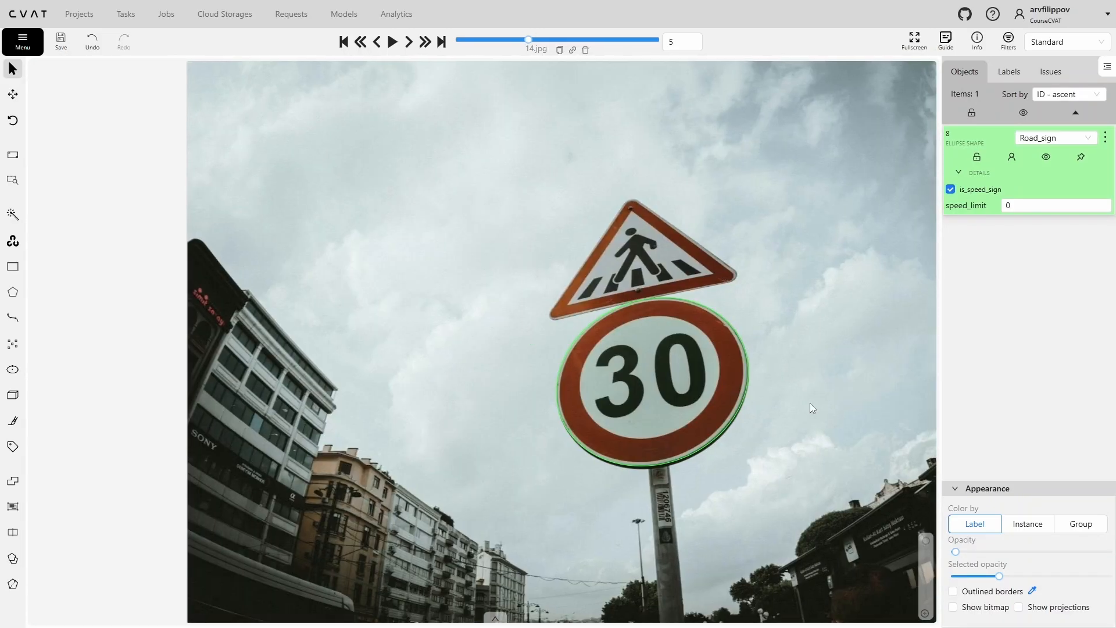
Go to frame 6 (15.jpg), draw a Road_sign ellipse around the 30 sign beside the trees, and enable is_speed_sign
key("f")
scroll(468, 344, "up", 5)
key("n")
left_click(389, 216)
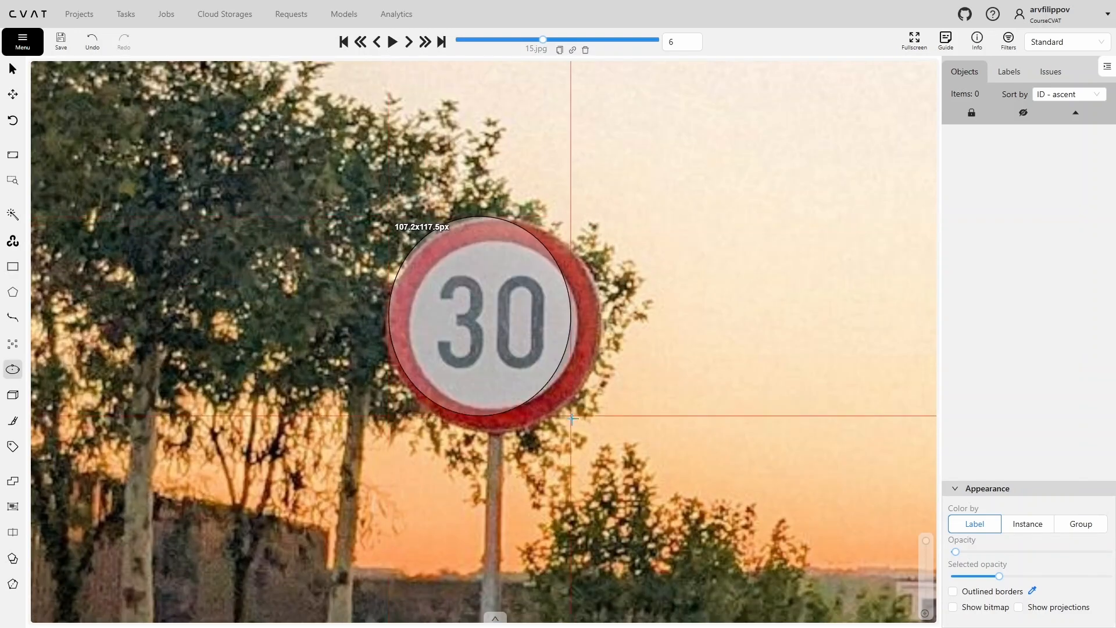
left_click(599, 430)
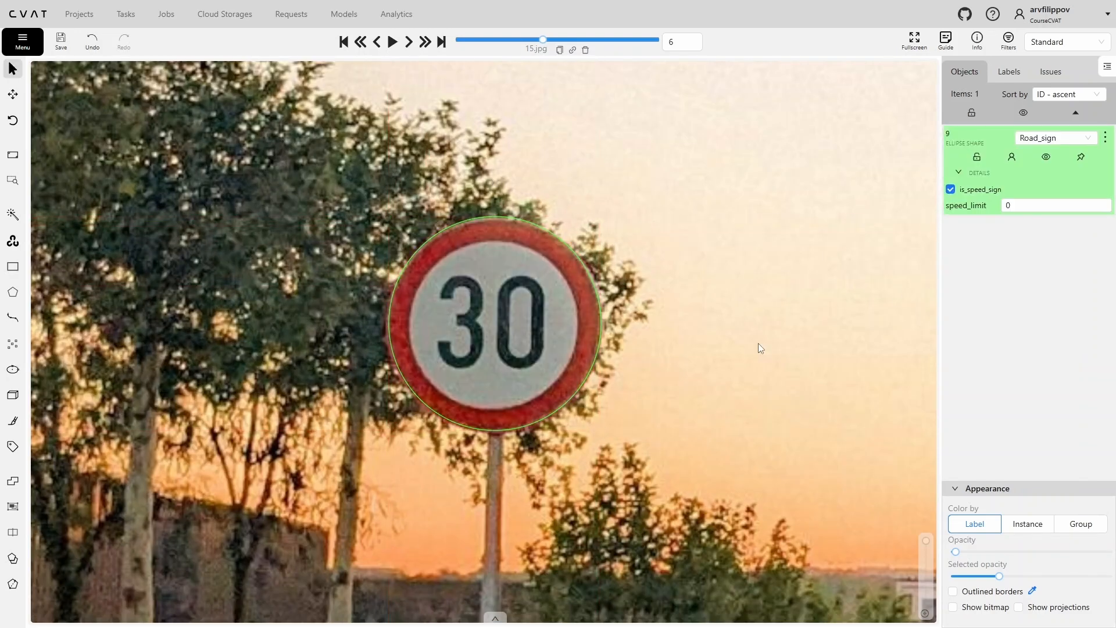
Go to frame 7 (2.jpg), draw a Road_sign ellipse around the MAX 40 KPH sign, and rotate it clockwise to fit the outline
scroll(508, 488, "down", 5)
key("f")
key("n")
scroll(386, 182, "up", 5)
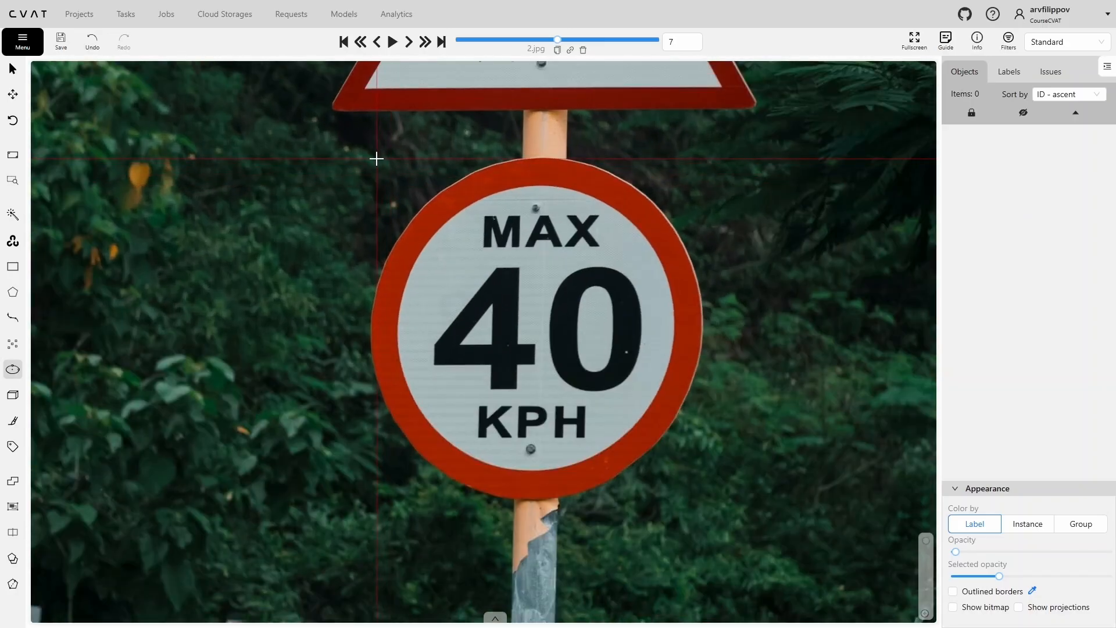
left_click(370, 156)
left_click(703, 499)
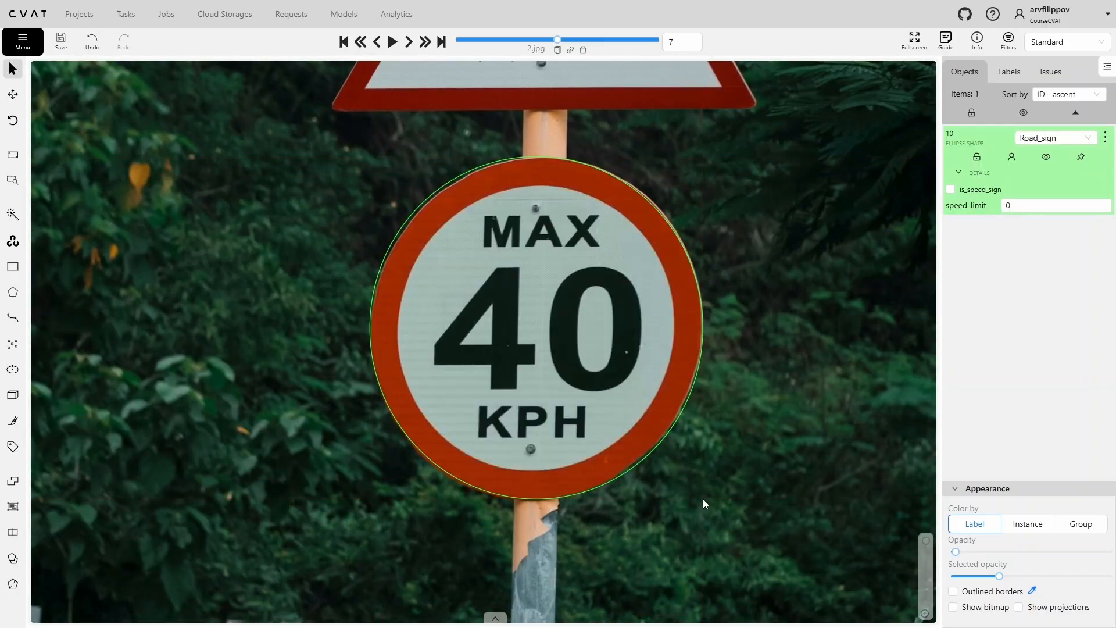
left_click_drag(537, 146, 622, 167)
left_click_drag(389, 251, 390, 253)
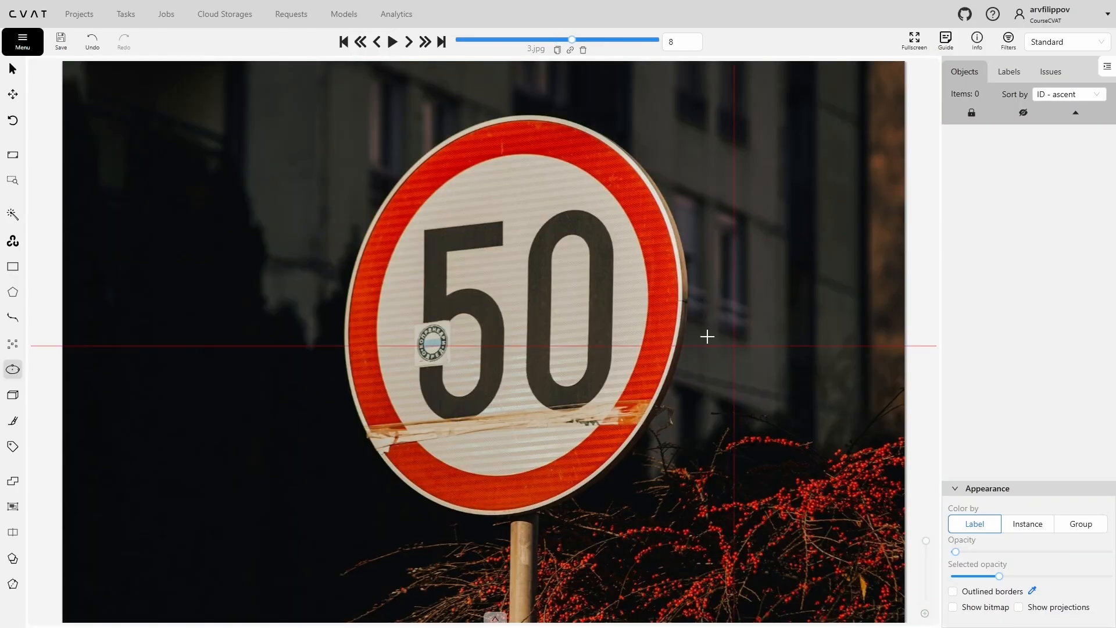
On frame 8 (3.jpg), draw a Road_sign ellipse around the 50 sign and rotate it clockwise by about 17 degrees
left_click(343, 113)
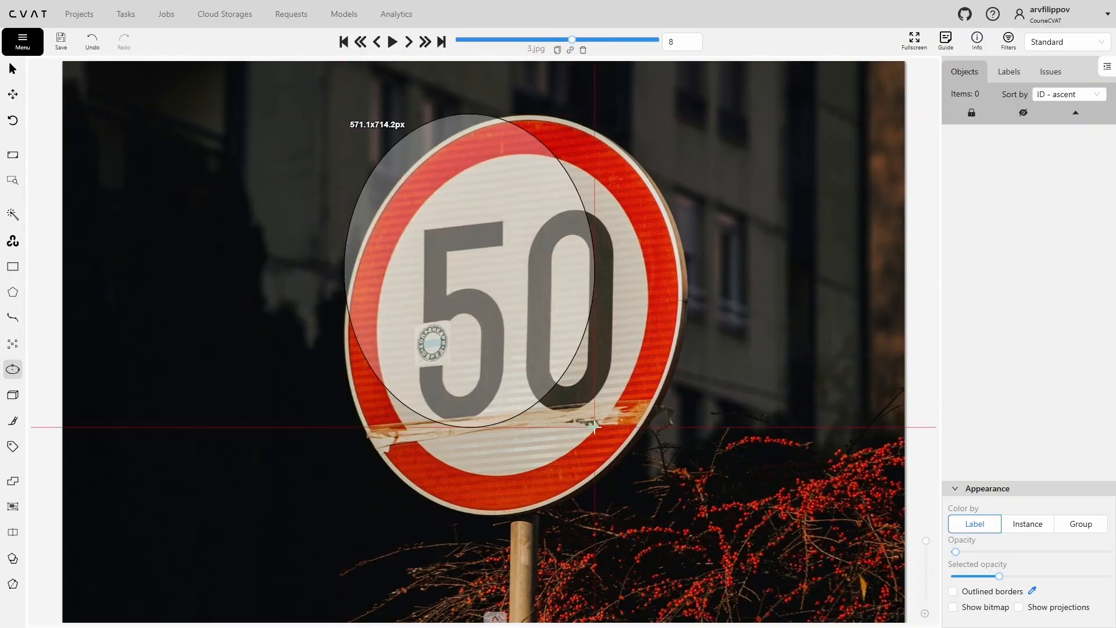
left_click(684, 517)
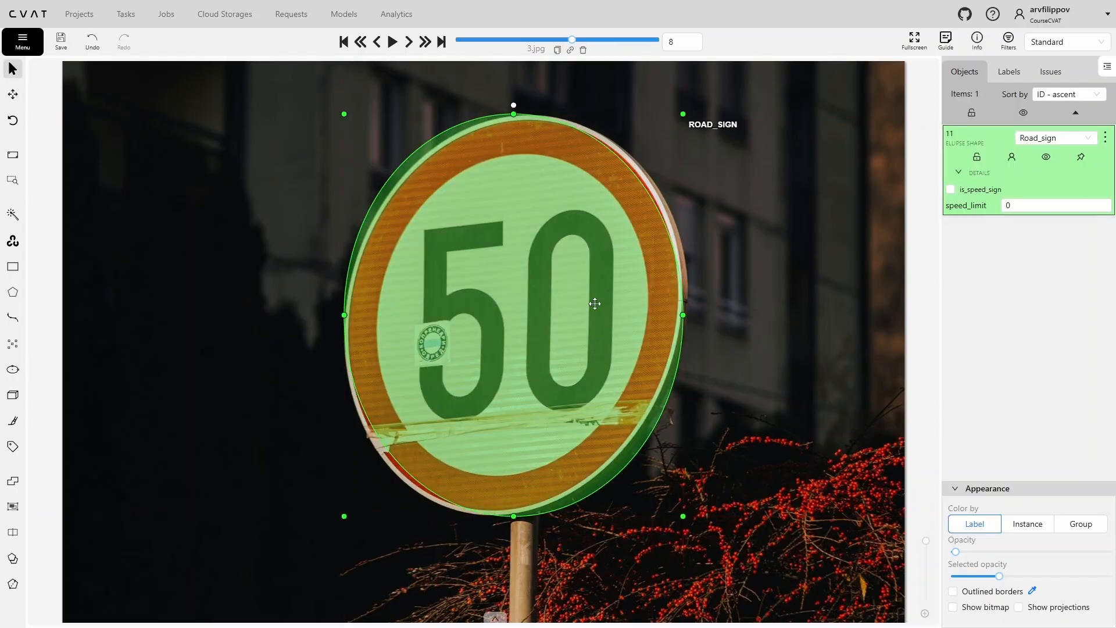
left_click_drag(541, 108, 569, 112)
Fine-tune the side and upper edges of the ellipse to the front face of the 50 sign
scroll(381, 471, "up", 2)
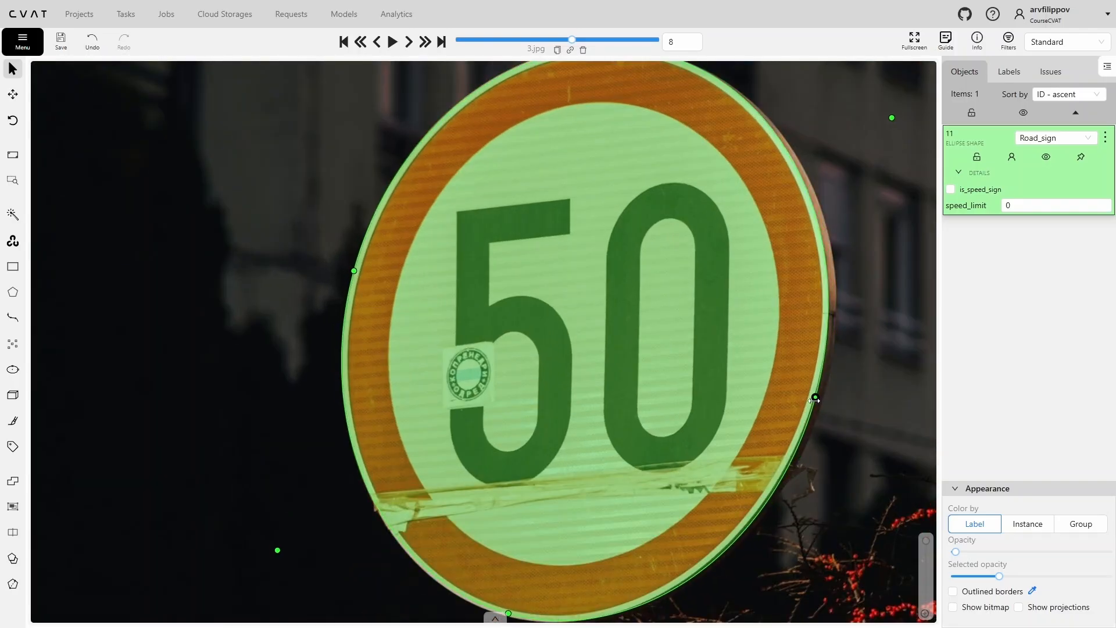
scroll(822, 316, "down", 1)
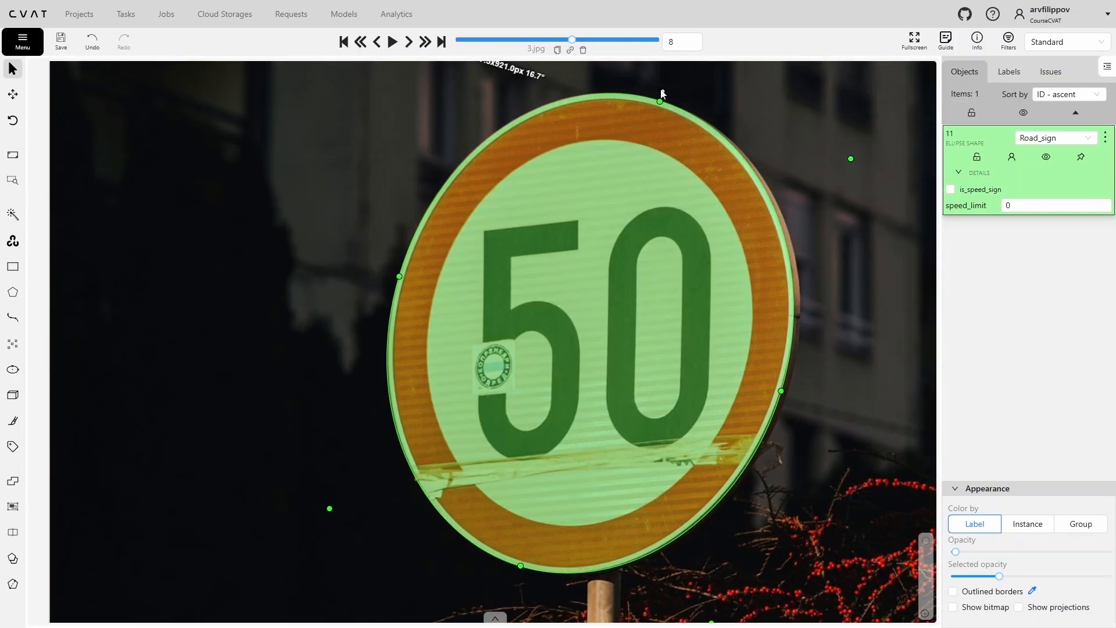
left_click_drag(780, 390, 779, 391)
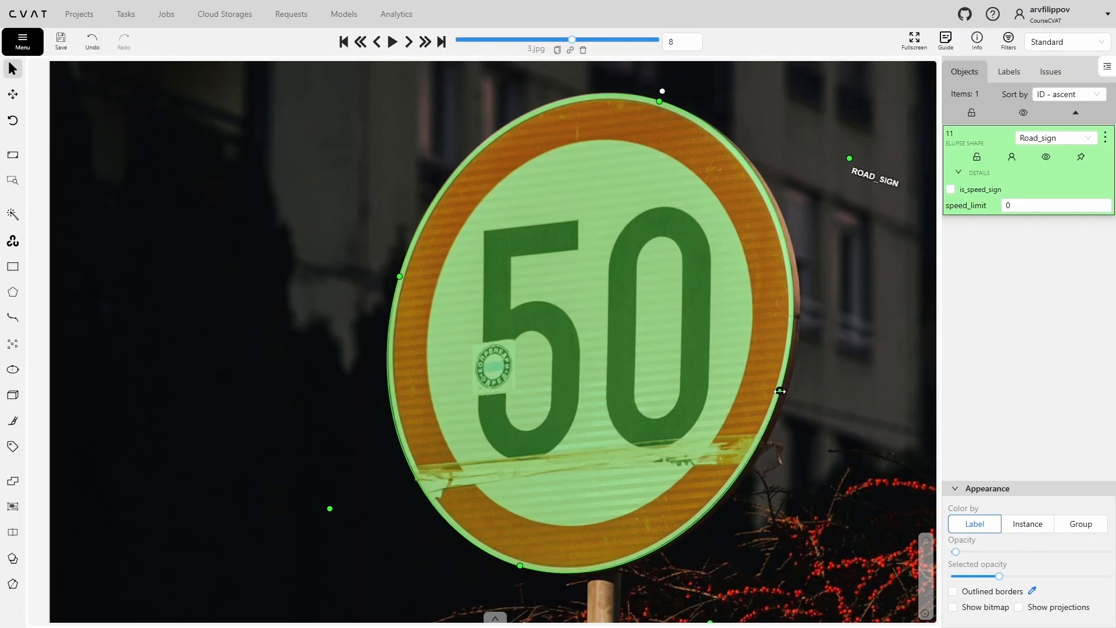
left_click_drag(662, 102, 662, 100)
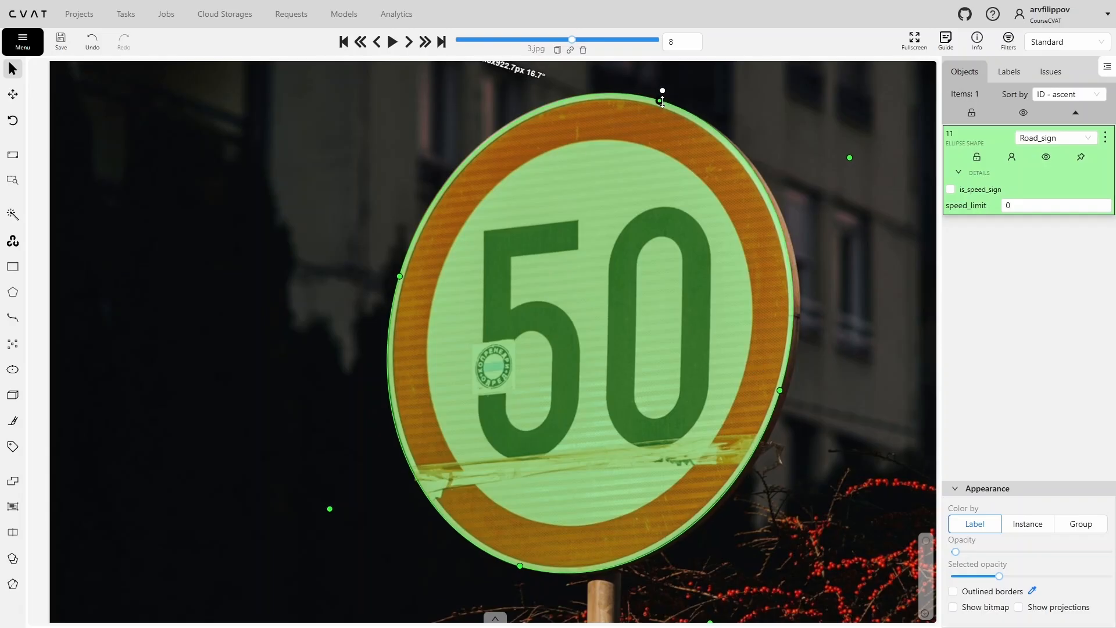
Go to frame 9 (4.jpg) and draw a Road_sign ellipse around the tilted 5 sign on the pole
scroll(658, 346, "down", 2)
key("f")
key("n")
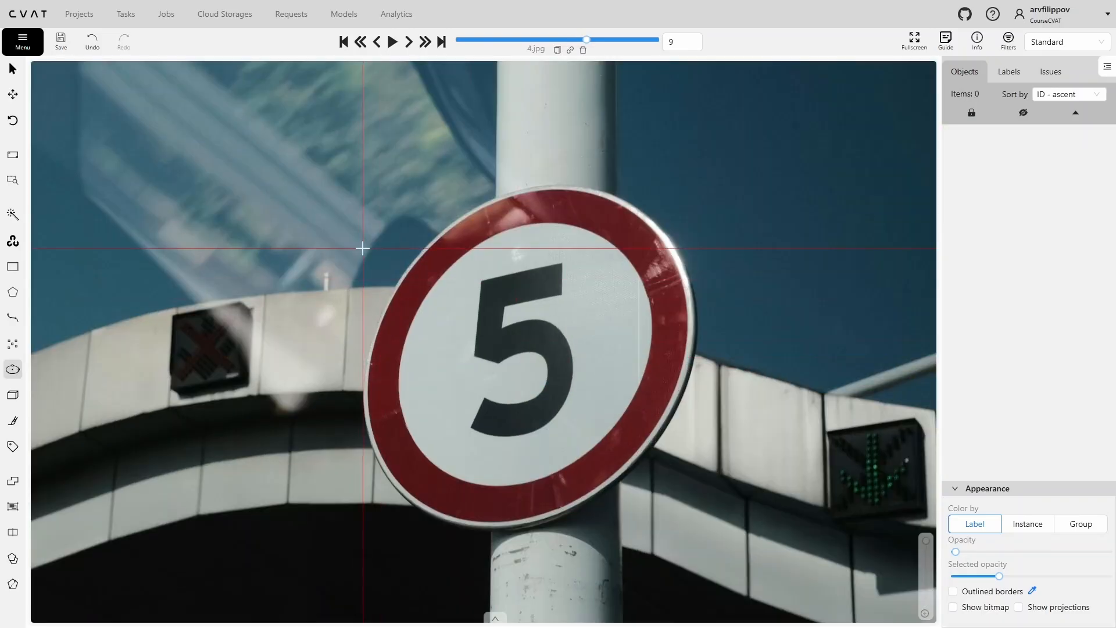
left_click(361, 183)
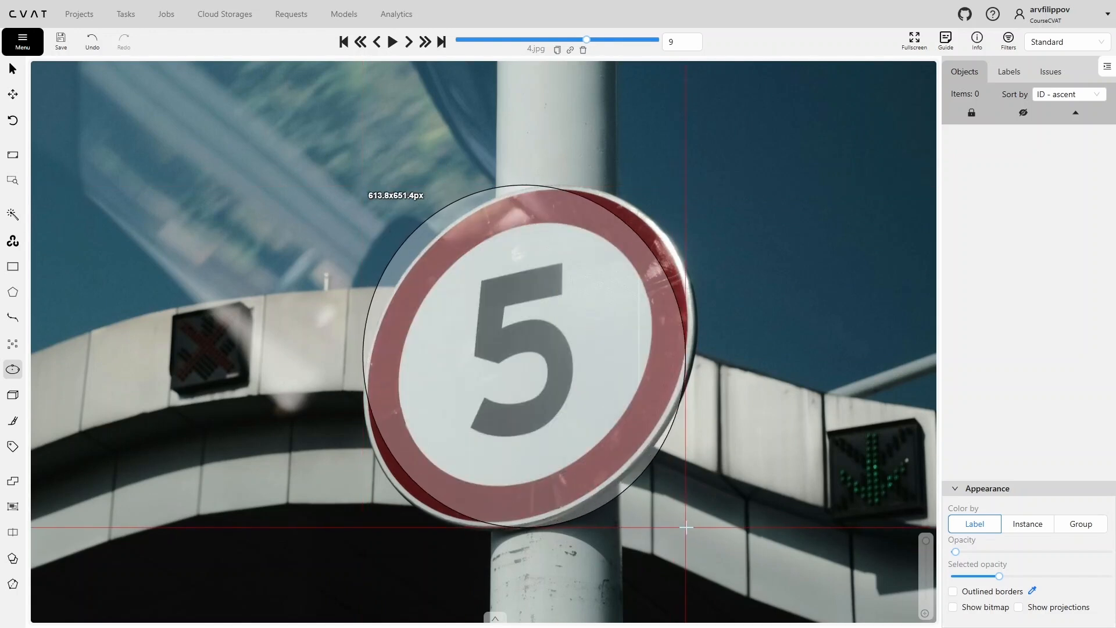
left_click(695, 528)
Rotate the ellipse clockwise, fit all its edges to the front face of the 5 sign, and enable is_speed_sign
left_click_drag(541, 172, 651, 208)
left_click_drag(400, 251, 412, 260)
left_click_drag(644, 229, 650, 223)
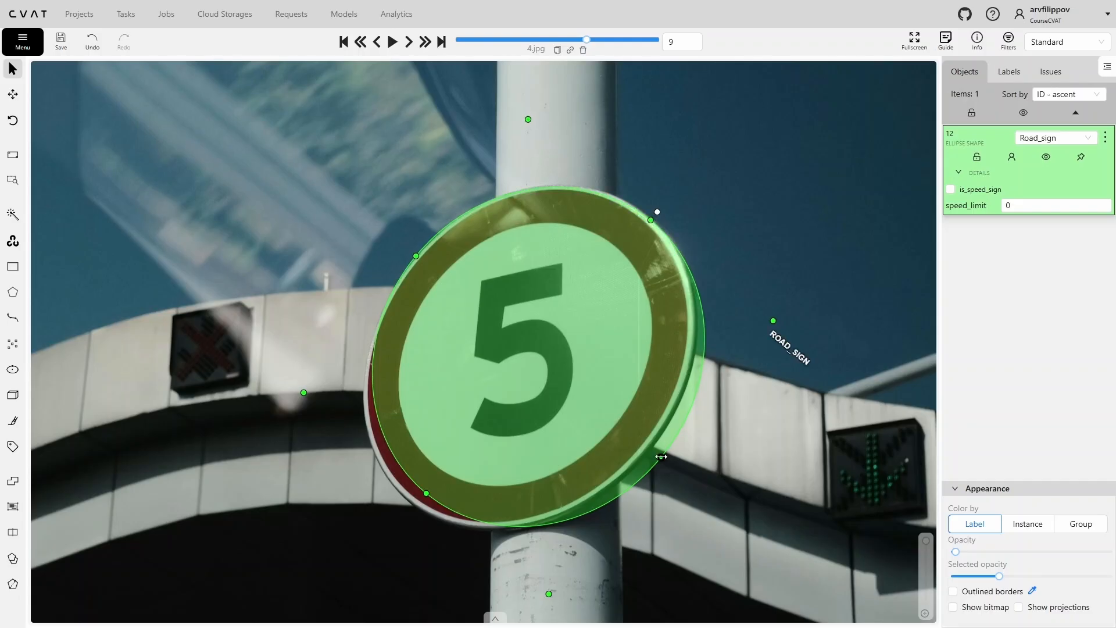
left_click_drag(661, 458, 643, 454)
left_click_drag(425, 492, 409, 500)
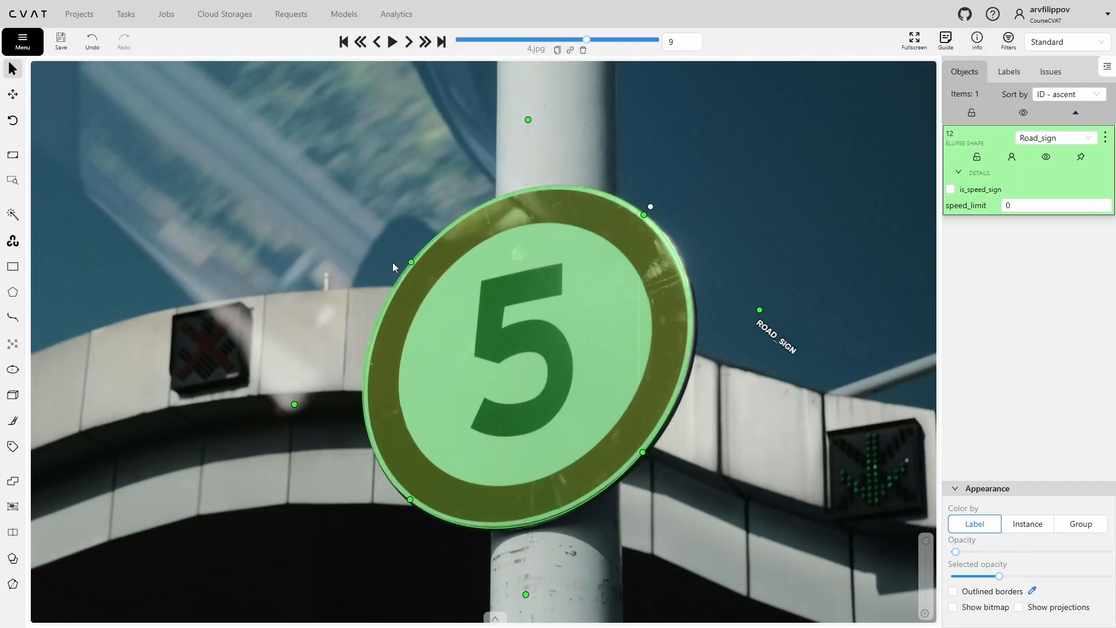
scroll(394, 264, "up", 1)
scroll(808, 259, "down", 2)
left_click_drag(808, 260, 701, 299)
left_click(950, 189)
Go to frame 10 (5.jpg), draw a Road_sign ellipse around the 30 sign between the bridges, and enable is_speed_sign
key("f")
key("n")
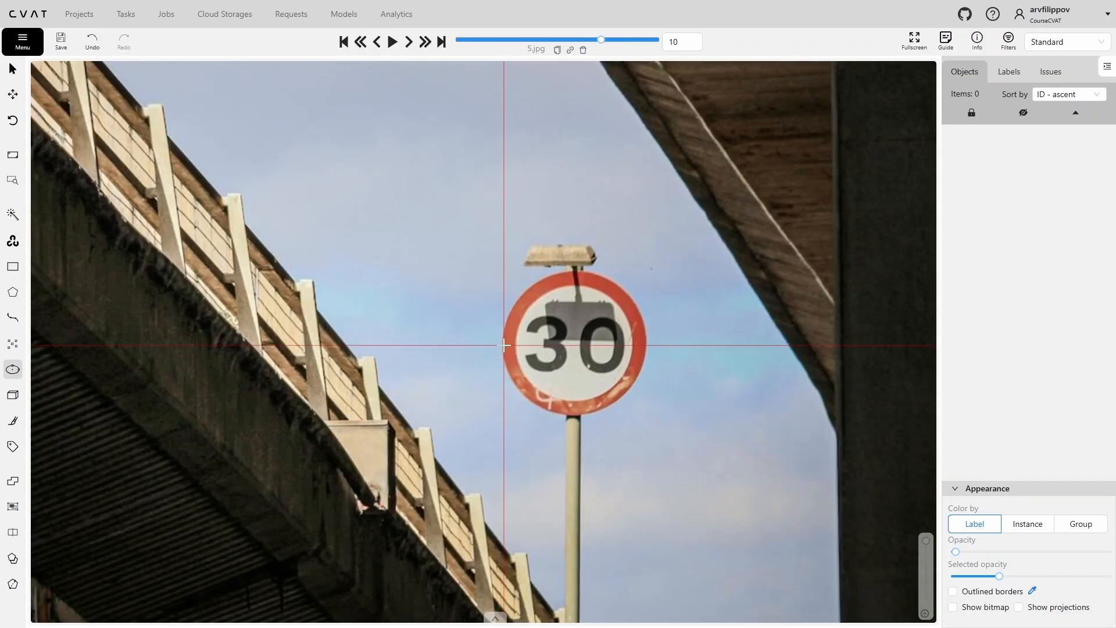
left_click(490, 244)
left_click(695, 453)
scroll(734, 459, "down", 2)
left_click(950, 189)
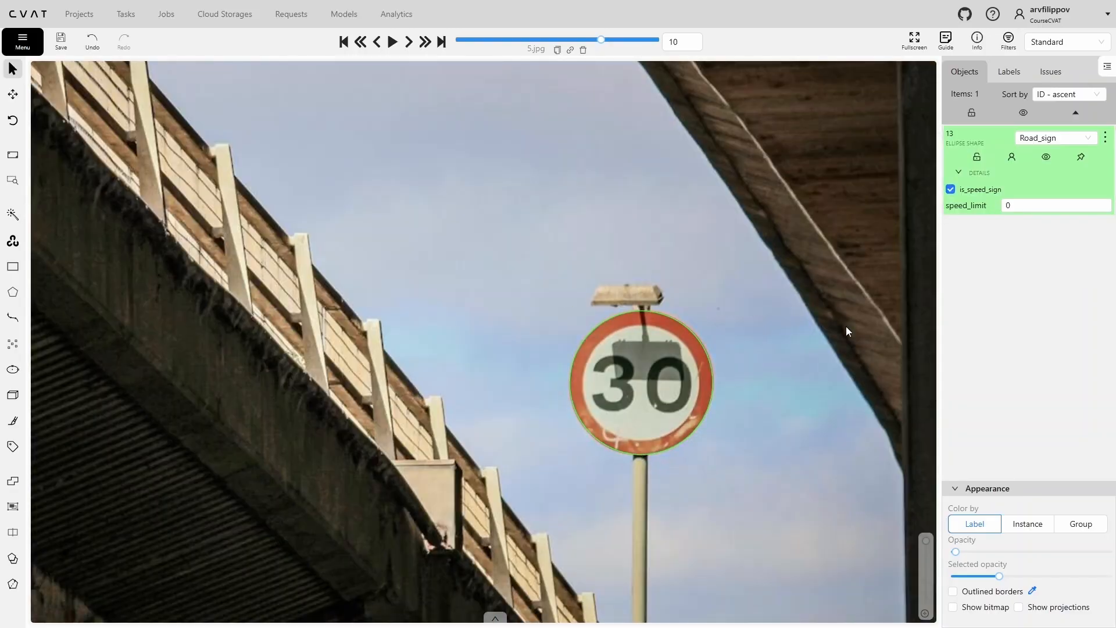
Go to frame 11 (6.jpg) and draw a Road_sign ellipse of about 45 × 46 px around the small blue arrow sign beside the traffic lights
key("f")
scroll(418, 349, "up", 12)
key("n")
left_click(379, 234)
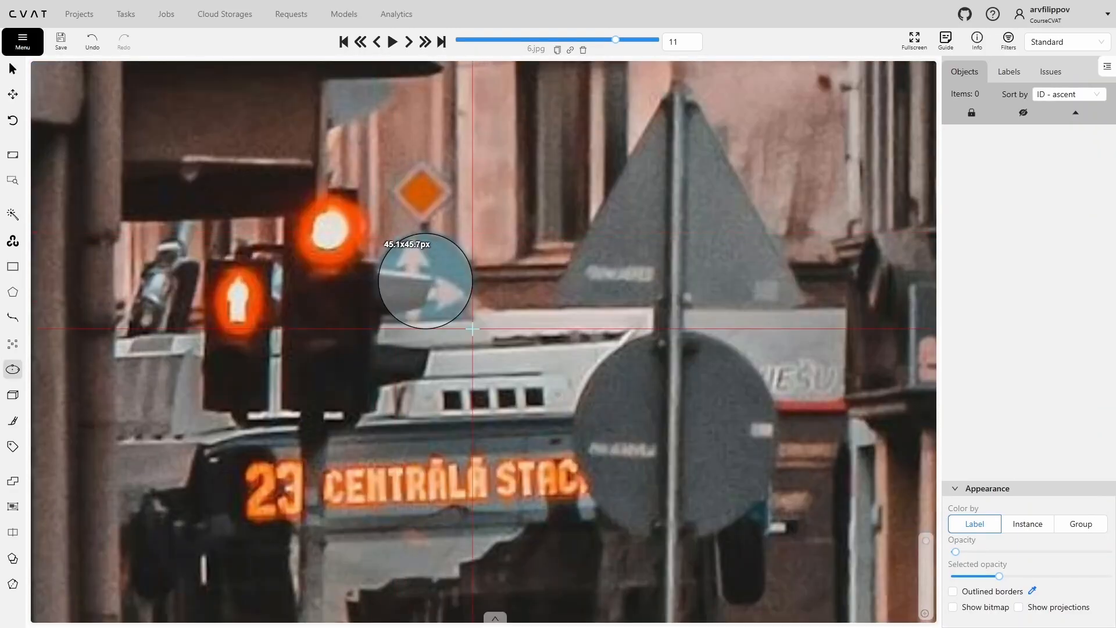
left_click(473, 328)
Draw a Road_sign ellipse around the 30 sign below the roadworks triangle and enable its is_speed_sign attribute
scroll(473, 371, "down", 12)
scroll(676, 304, "up", 6)
key("n")
left_click(423, 226)
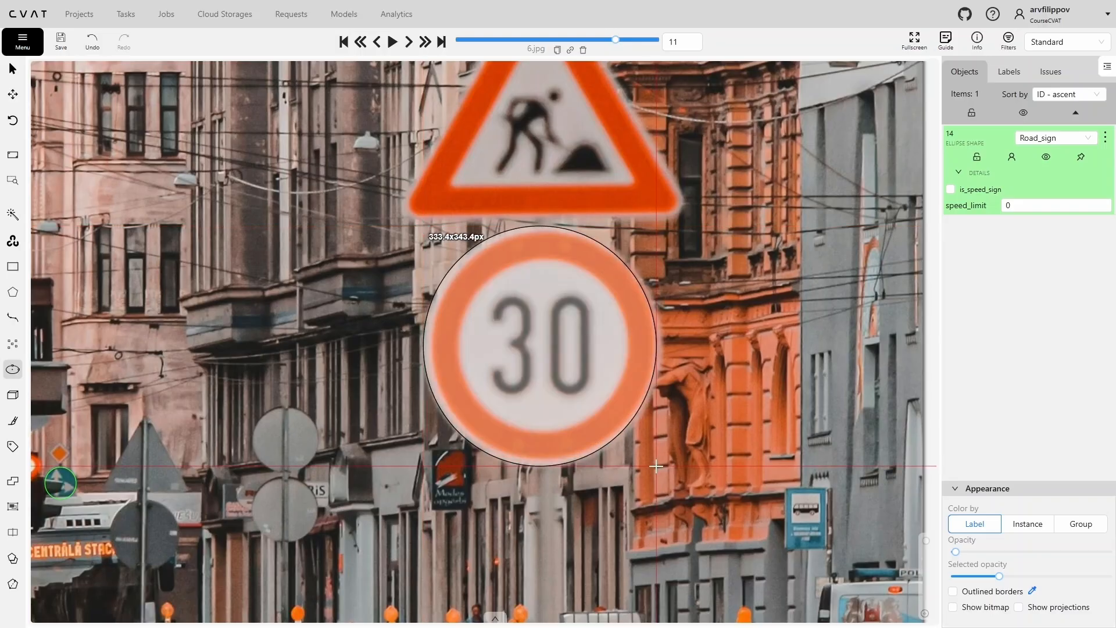
left_click(662, 468)
left_click(951, 279)
Draw a Road_sign ellipse around the round red-and-blue no-stopping sign above the blue arrow sign
scroll(891, 439, "down", 6)
scroll(511, 183, "up", 6)
key("n")
left_click(419, 116)
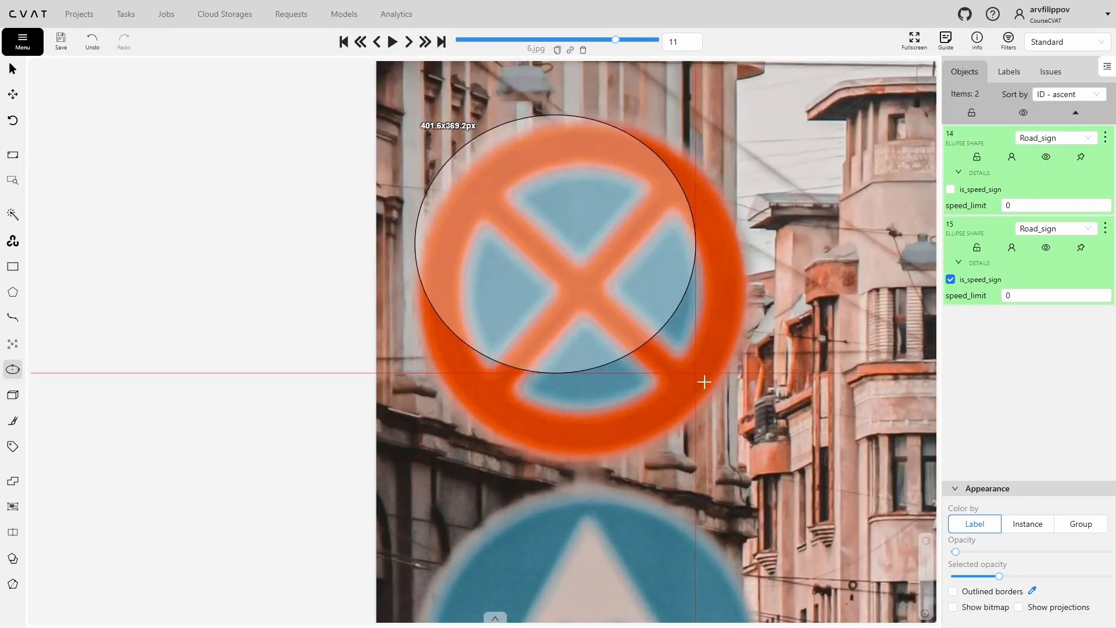
left_click(712, 465)
Draw a Road_sign ellipse of about 496 × 507 px around the large blue straight-ahead arrow sign
scroll(712, 466, "down", 6)
scroll(436, 238, "up", 5)
key("n")
left_click(429, 202)
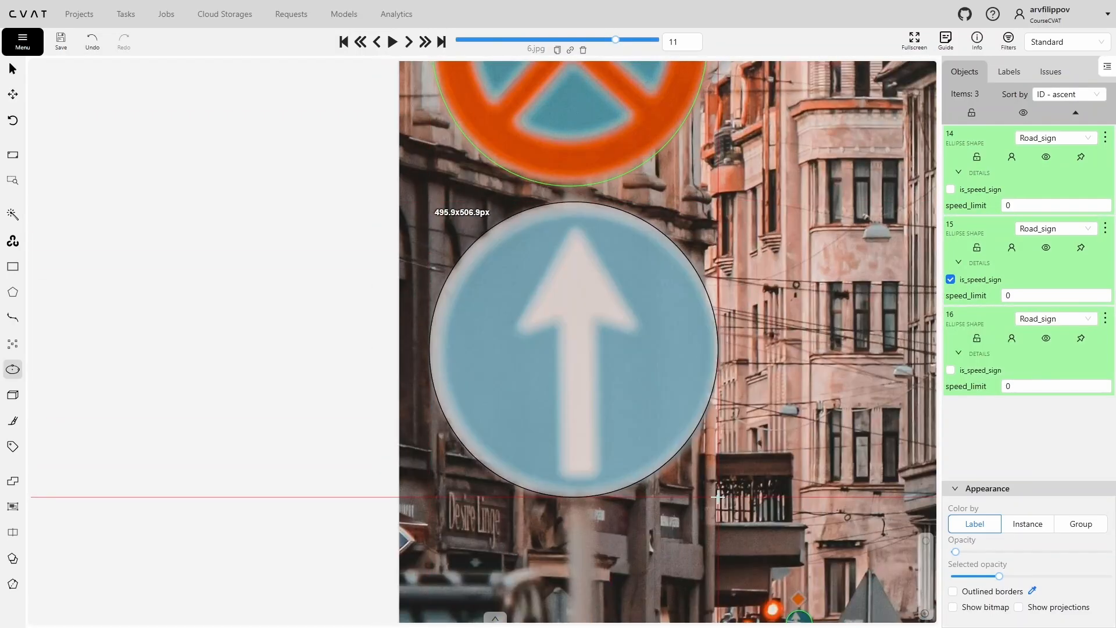
Go to frame 12 (7.jpg) and draw a Road_sign ellipse around the 80 sign beside the road
scroll(581, 401, "down", 5)
scroll(546, 393, "up", 1)
key("f")
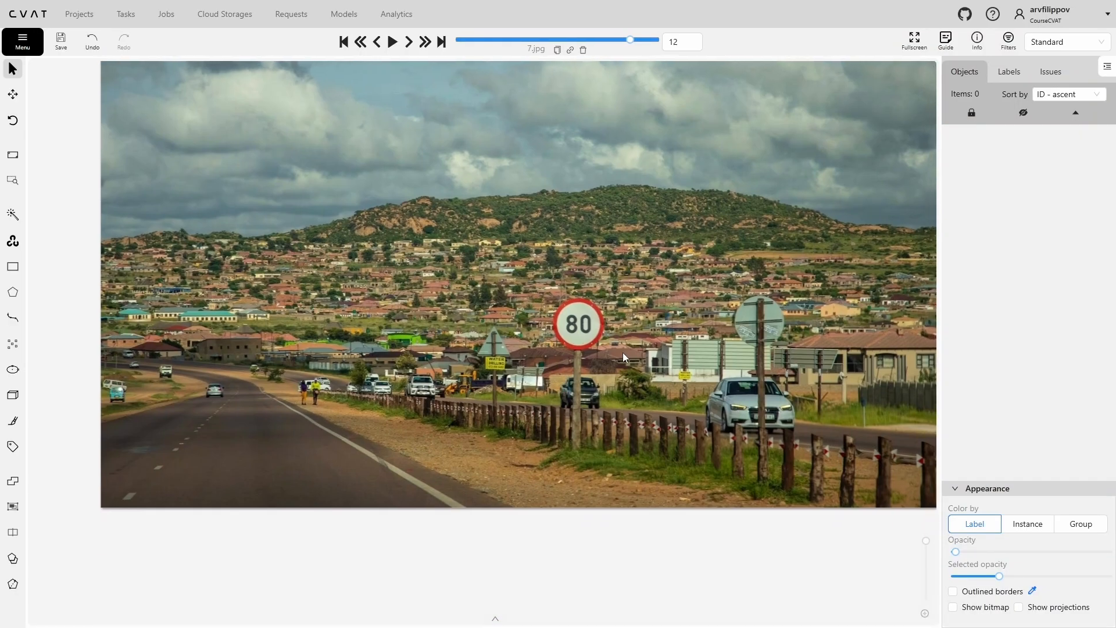
scroll(603, 326, "up", 6)
key("n")
left_click(403, 170)
left_click(614, 393)
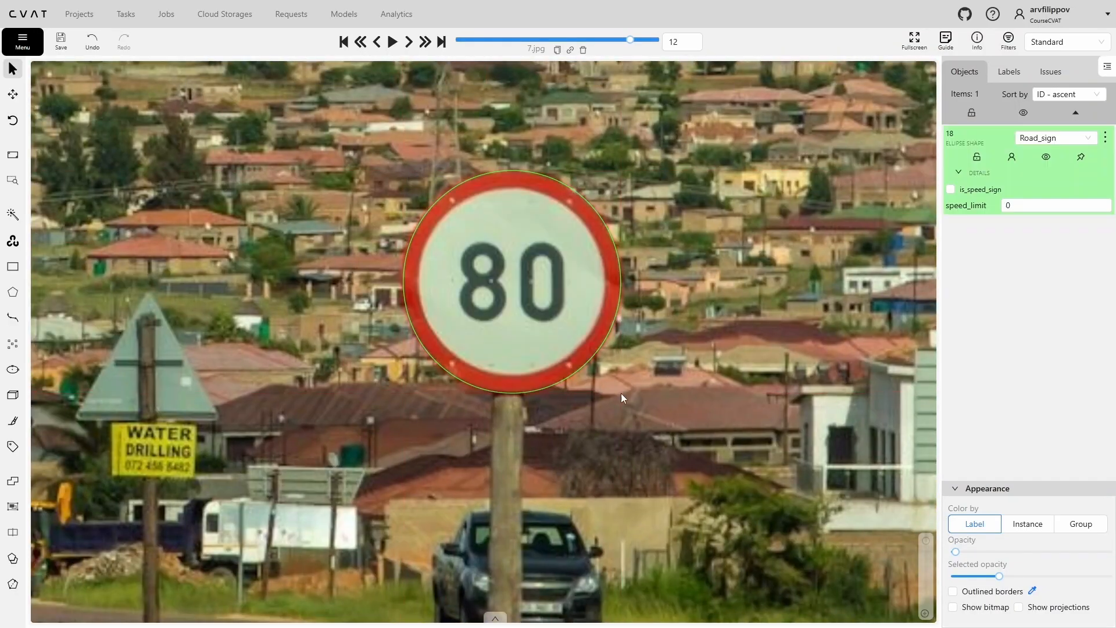
Go to frame 13, draw a Road_sign ellipse around its round traffic sign, and advance to frame 14 (9.jpg)
scroll(621, 393, "down", 6)
key("f")
scroll(342, 267, "up", 5)
scroll(343, 267, "up", 1)
left_click(345, 211)
left_click(584, 472)
key("f")
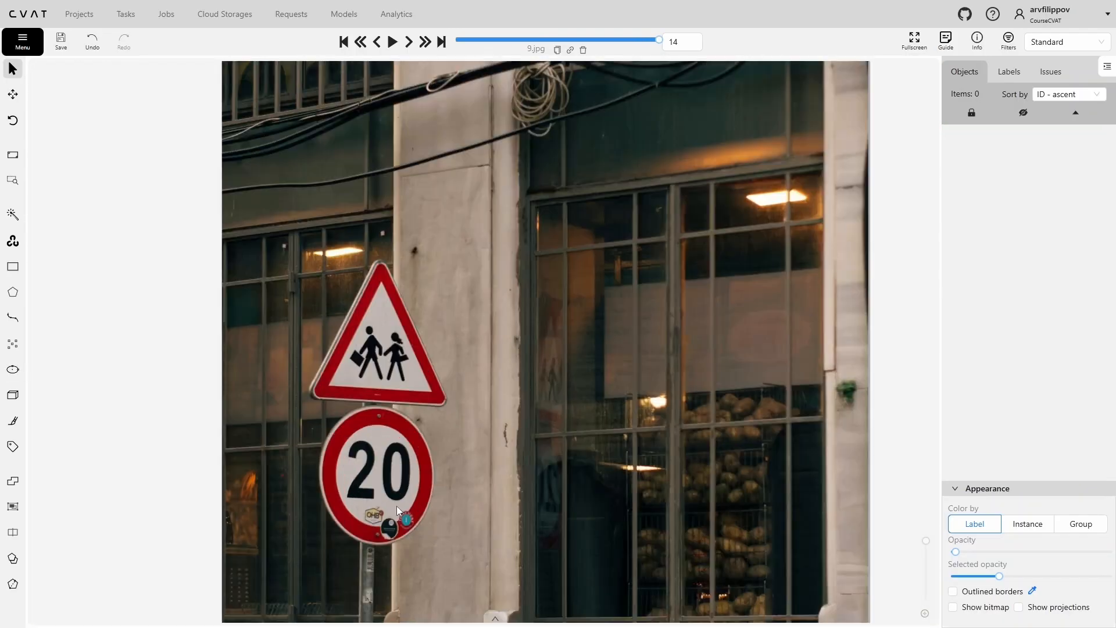
Draw a Road_sign ellipse of about 343 × 418 px around the 20 sign and mark it as is_speed_sign
scroll(386, 521, "up", 5)
key("n")
left_click(357, 158)
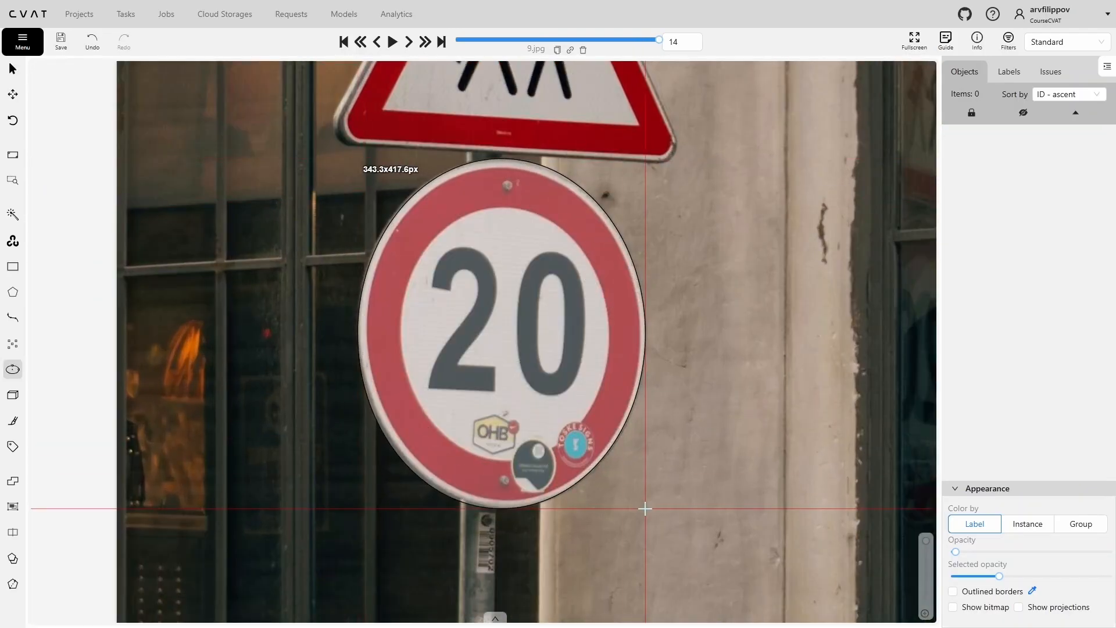
left_click(645, 508)
left_click(950, 189)
double_click(761, 295)
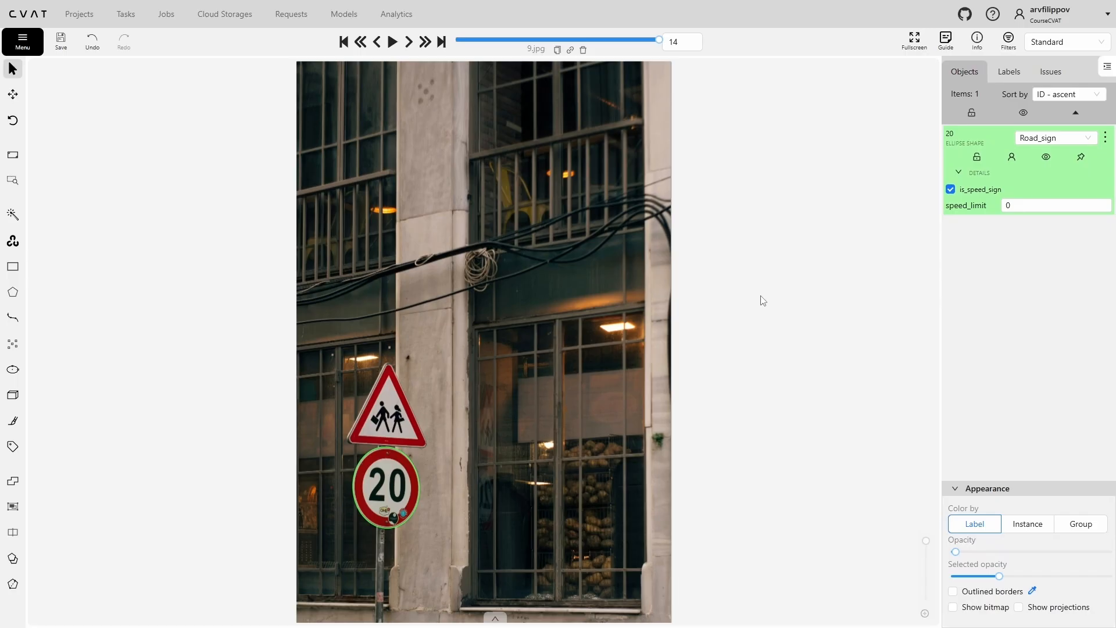
Return to the first frame and filter annotations to Road_sign objects whose is_speed_sign attribute equals Yes
left_click(345, 43)
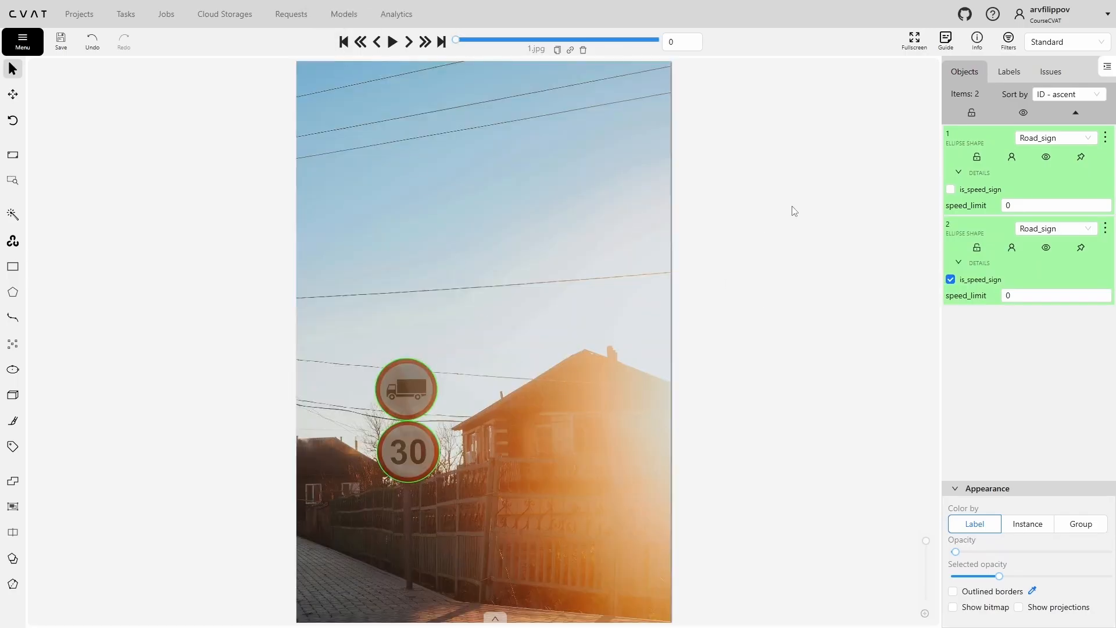
left_click(1008, 55)
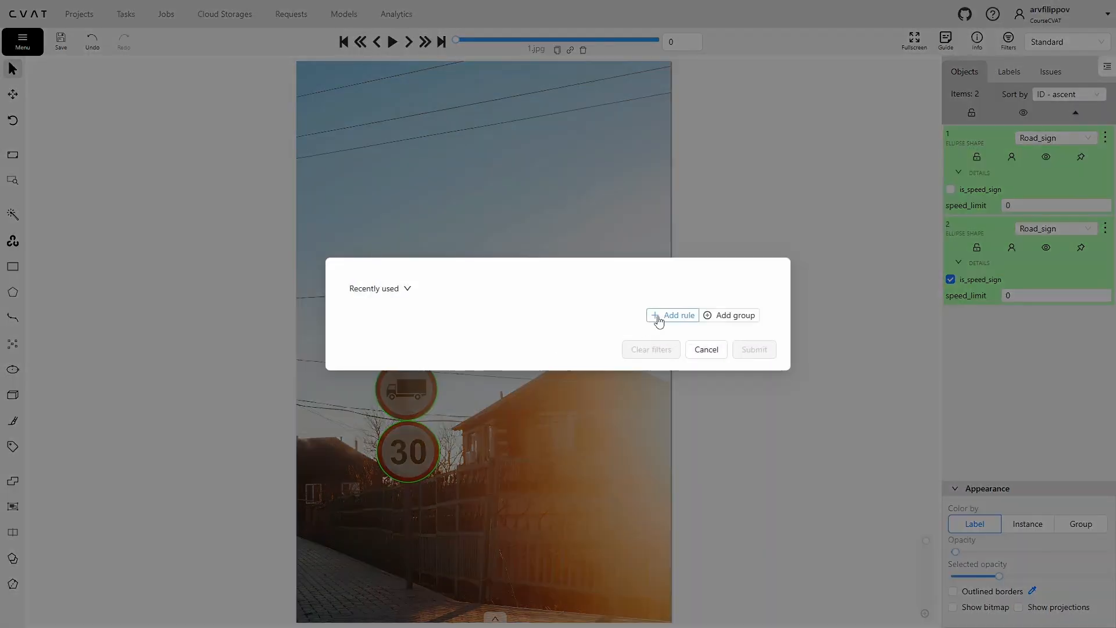
left_click(658, 319)
left_click(403, 328)
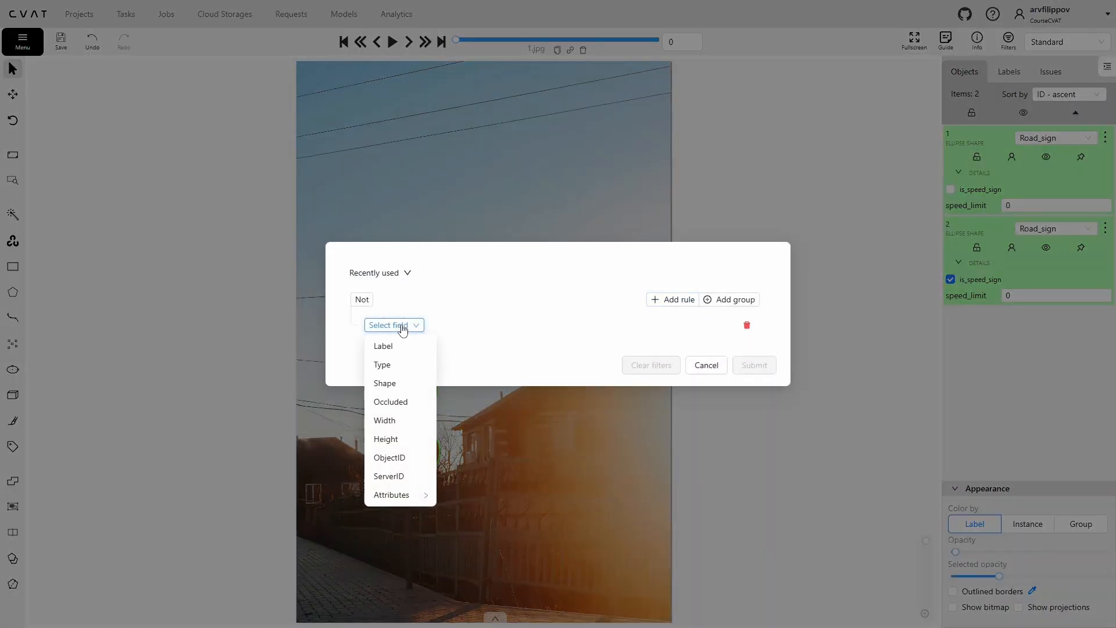
mouse_move(406, 498)
mouse_move(470, 500)
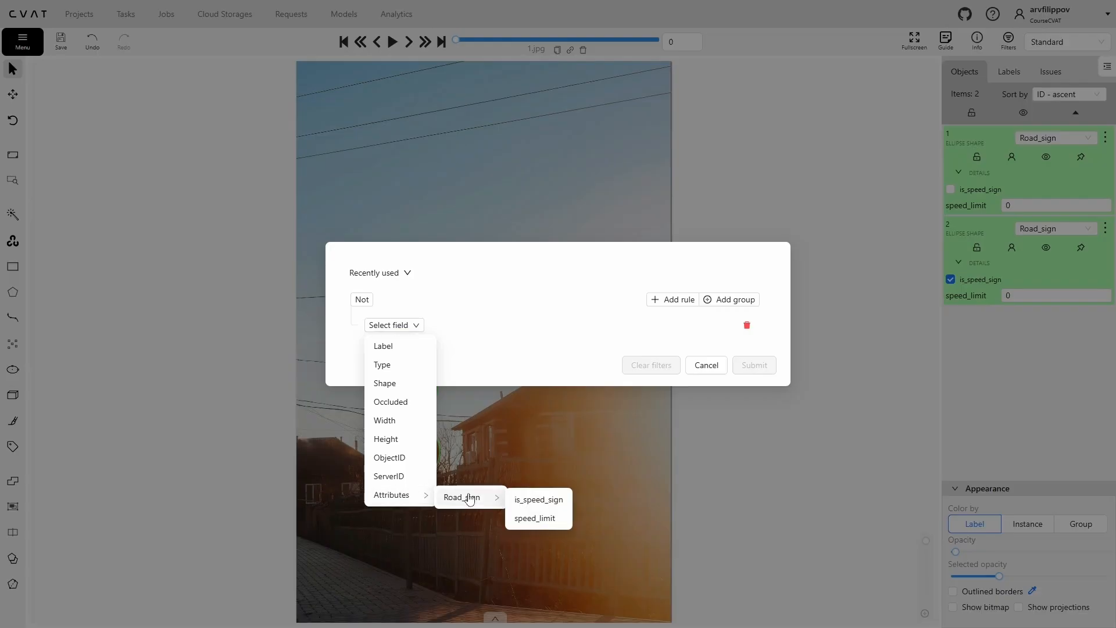
left_click(534, 504)
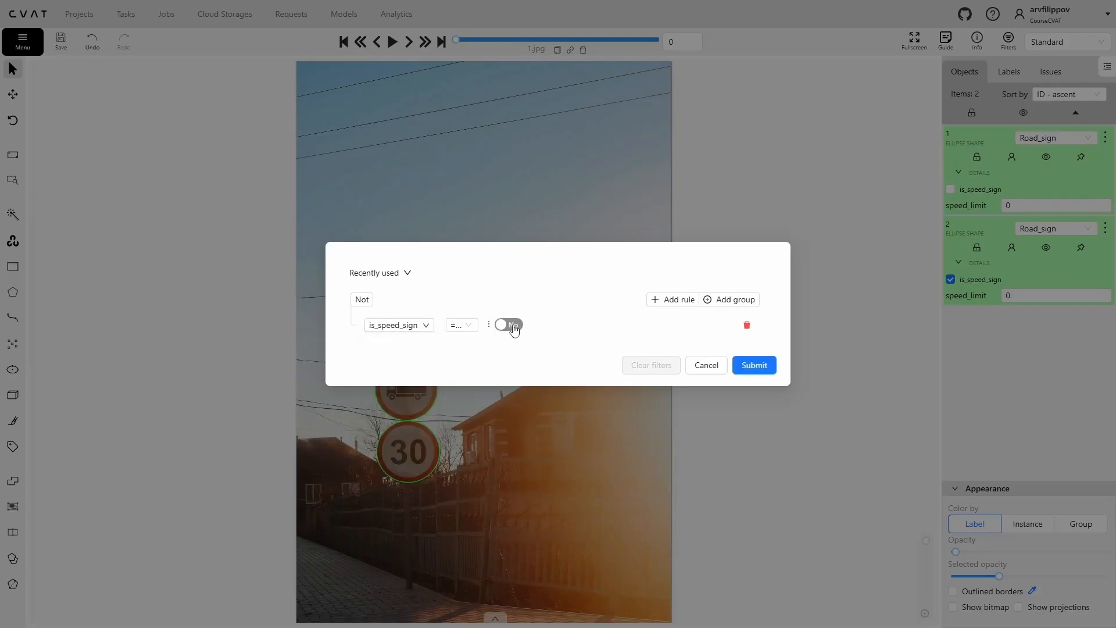
left_click(750, 368)
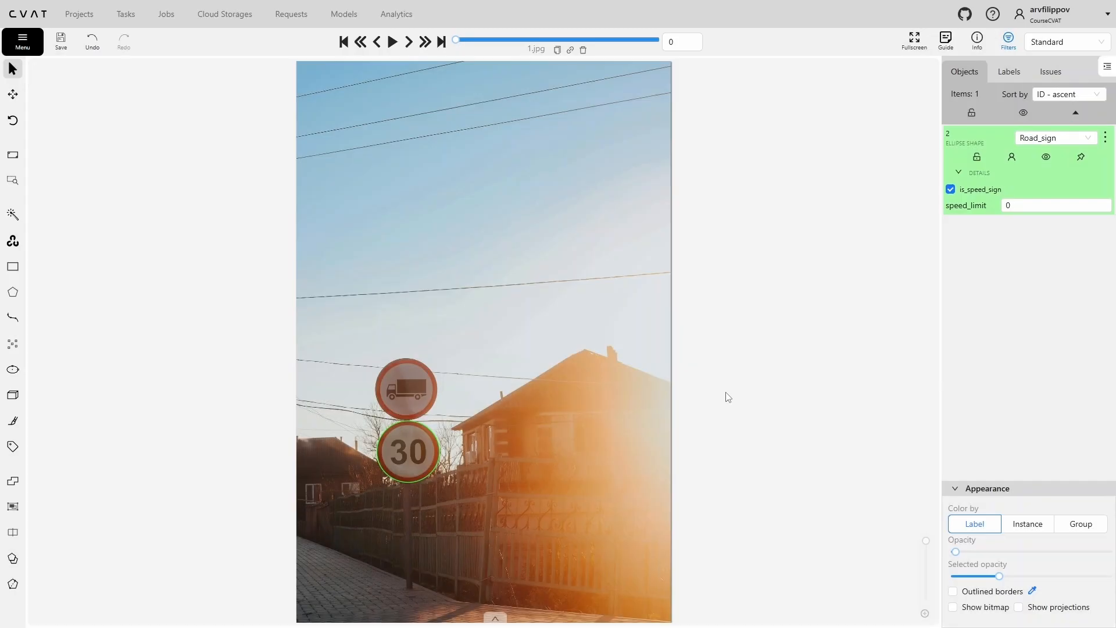
Switch to Attribute annotation mode and set the speed_limit of the 30 sign in frame 0 to 30
left_click(1036, 47)
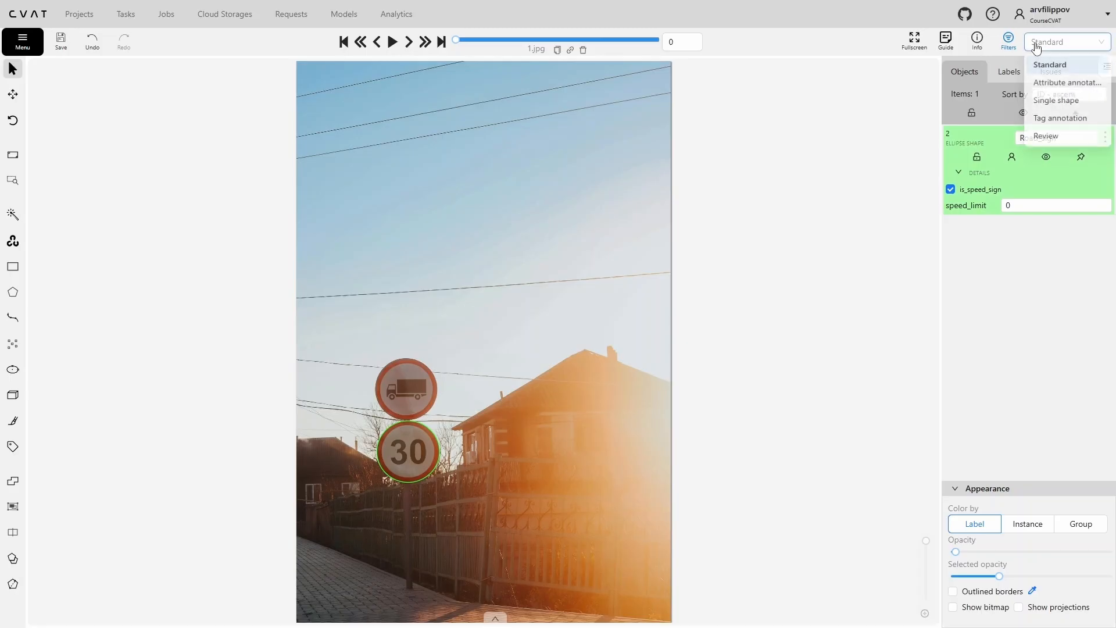
left_click(1052, 86)
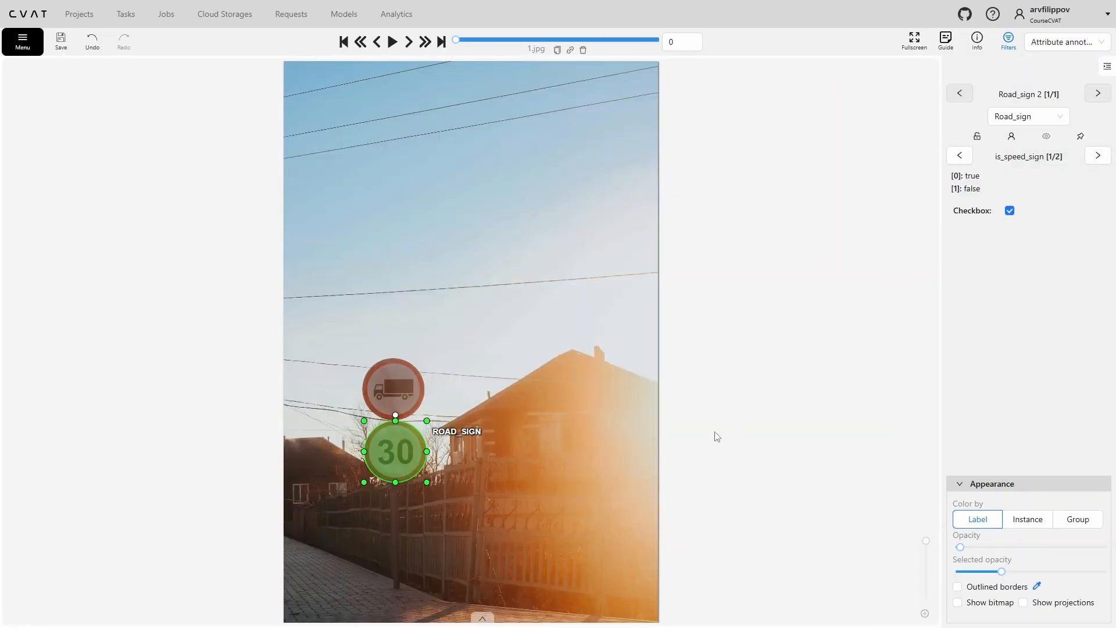
left_click(1098, 155)
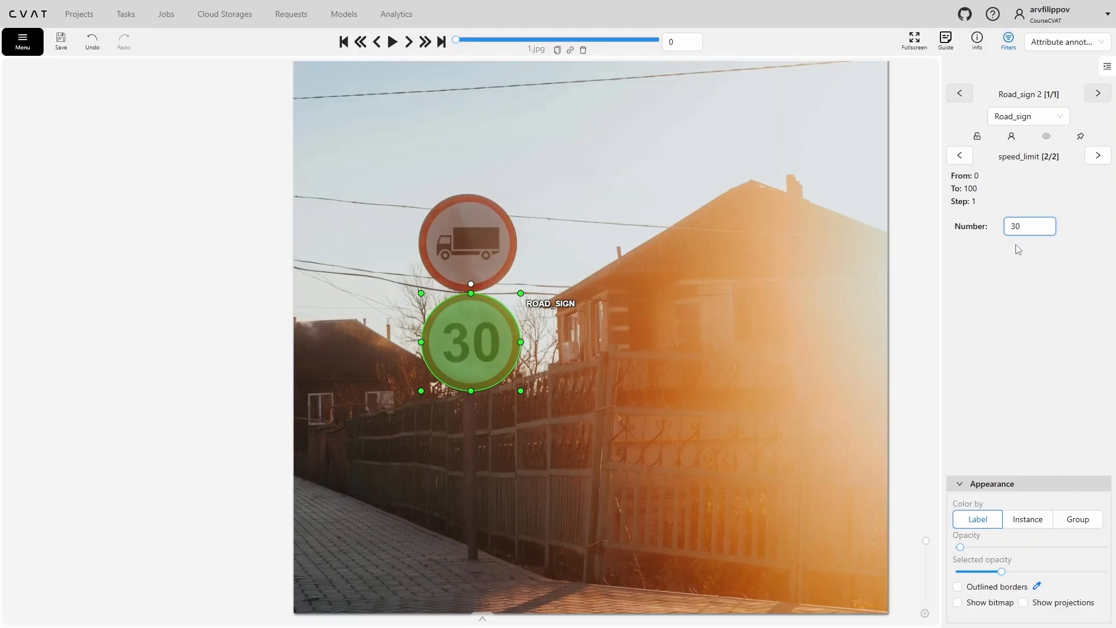
Set speed_limit to 50 for the sign in frame 1 and to 30 for the signs in frames 2, 4, 5 and 6
key("f")
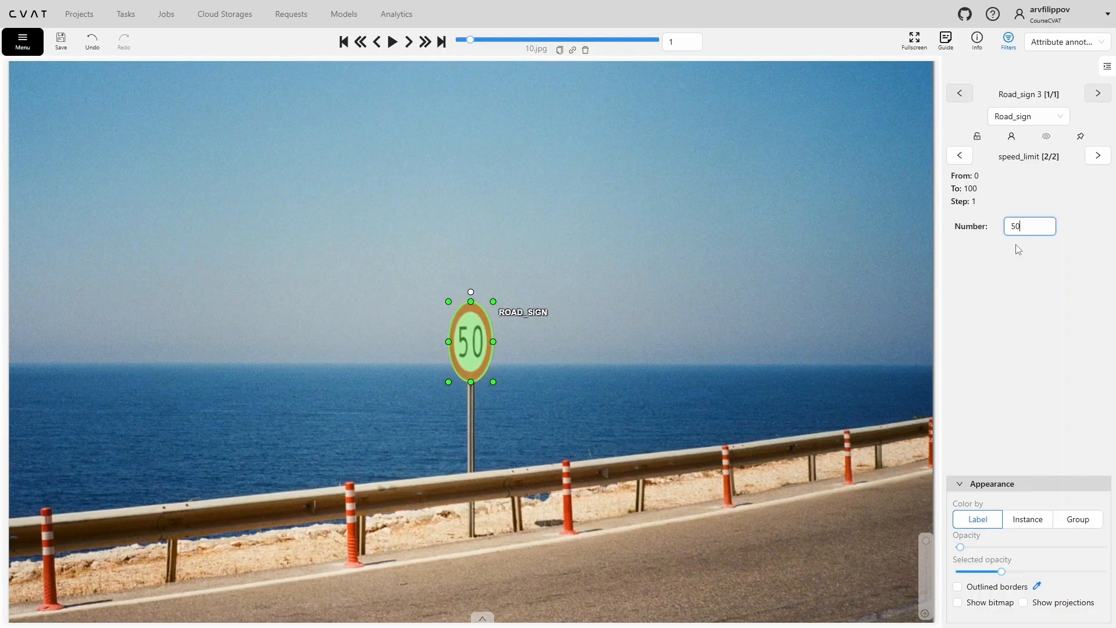
key("f")
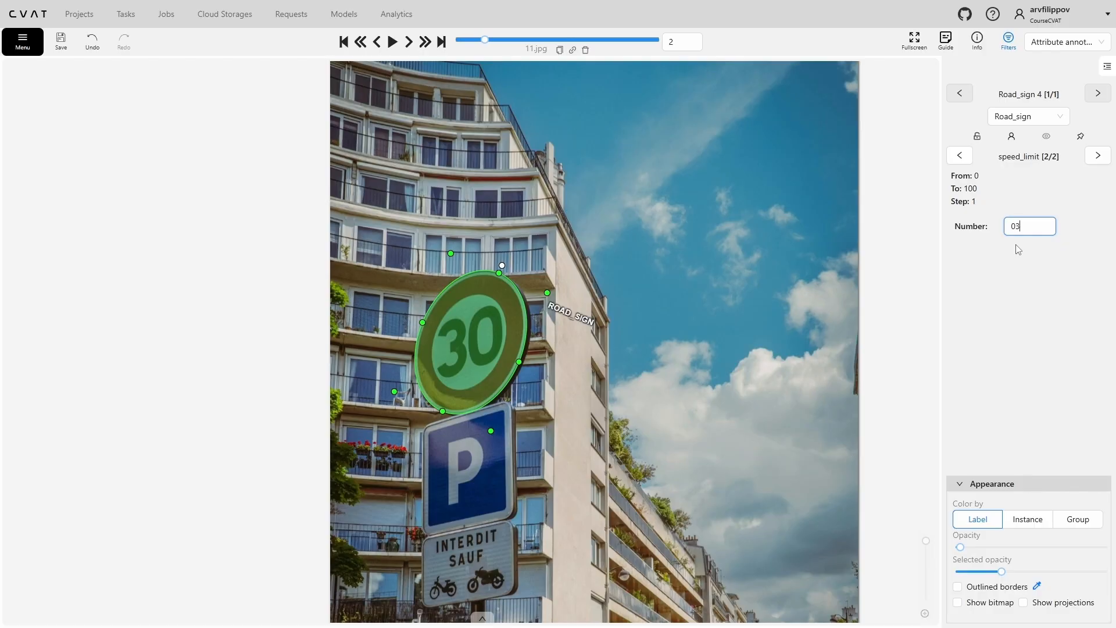
key("f")
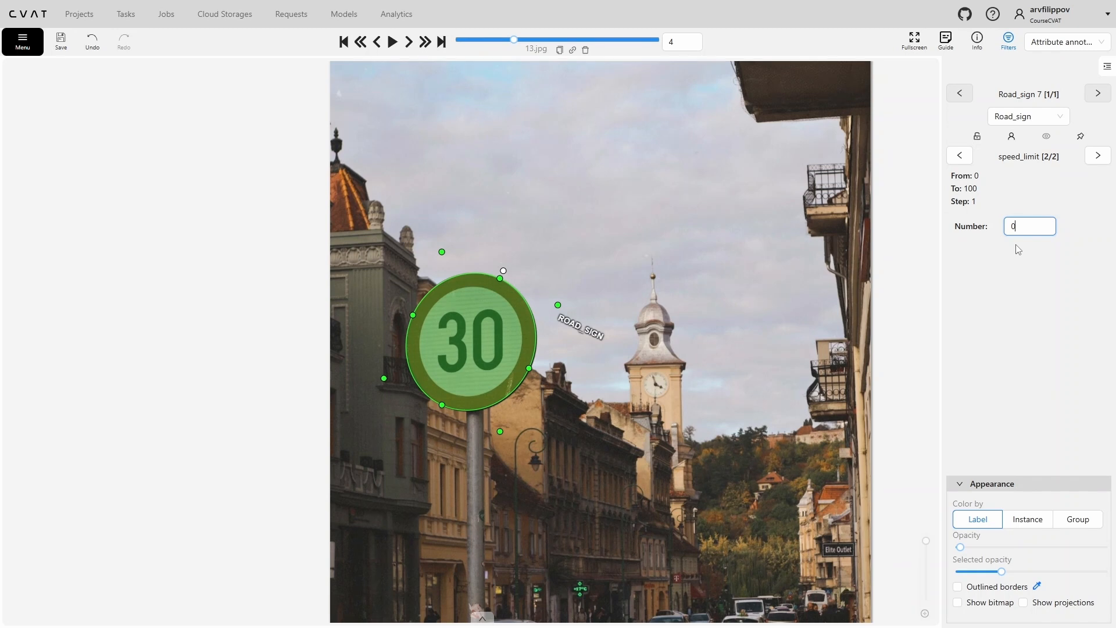
key("f")
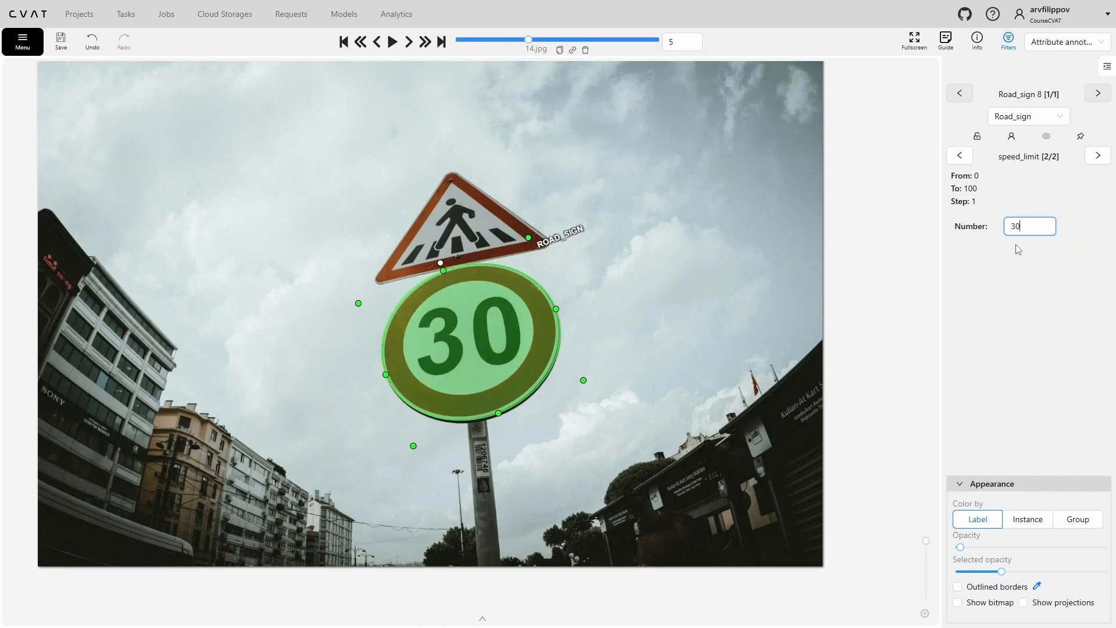
key("f")
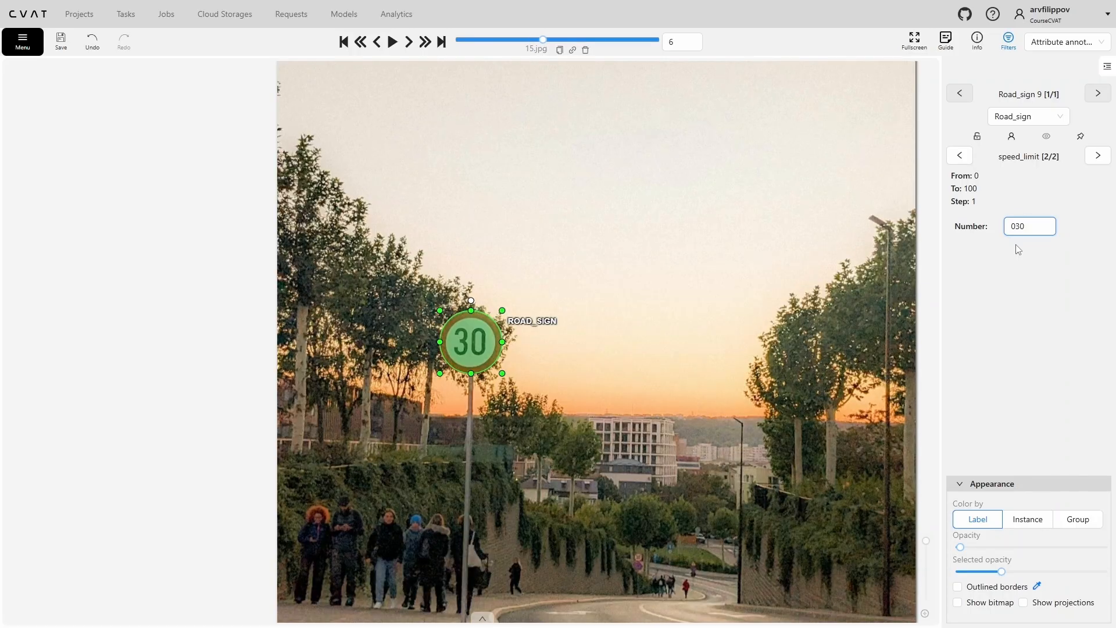
Set speed_limit to 40 in frame 7, 50 in frame 8, 5 in frame 9 and 30 in frame 10
key("f")
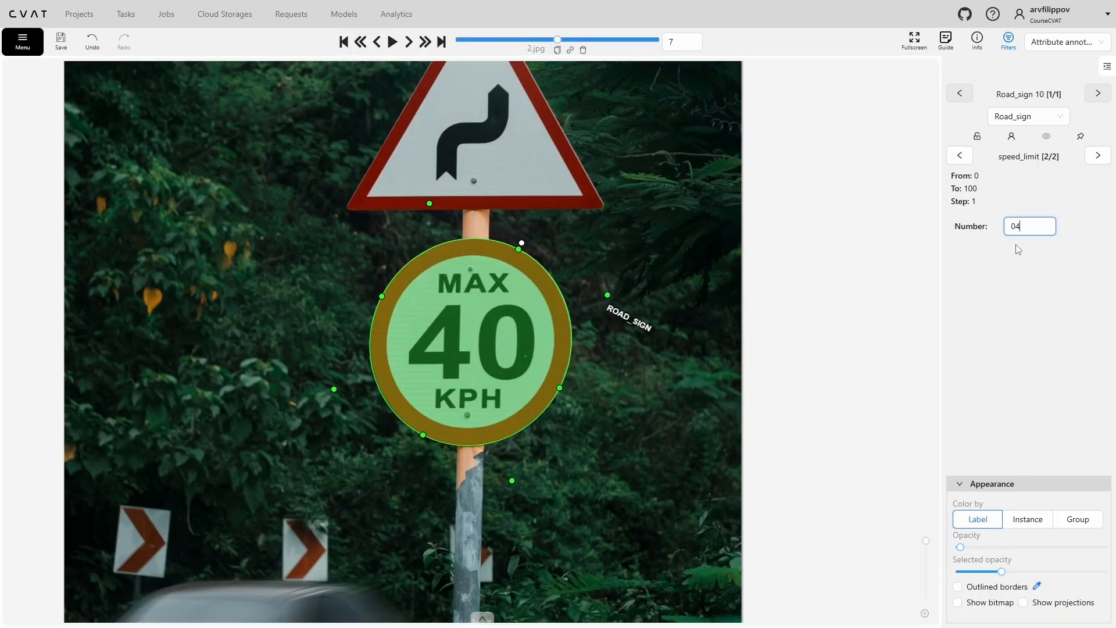
key("f")
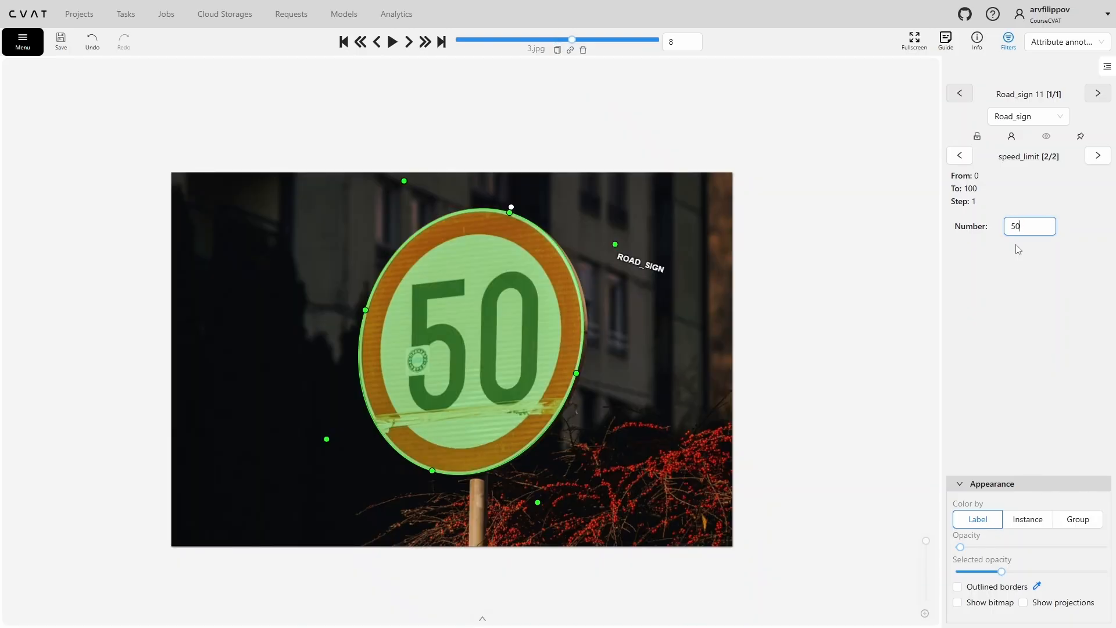
key("f")
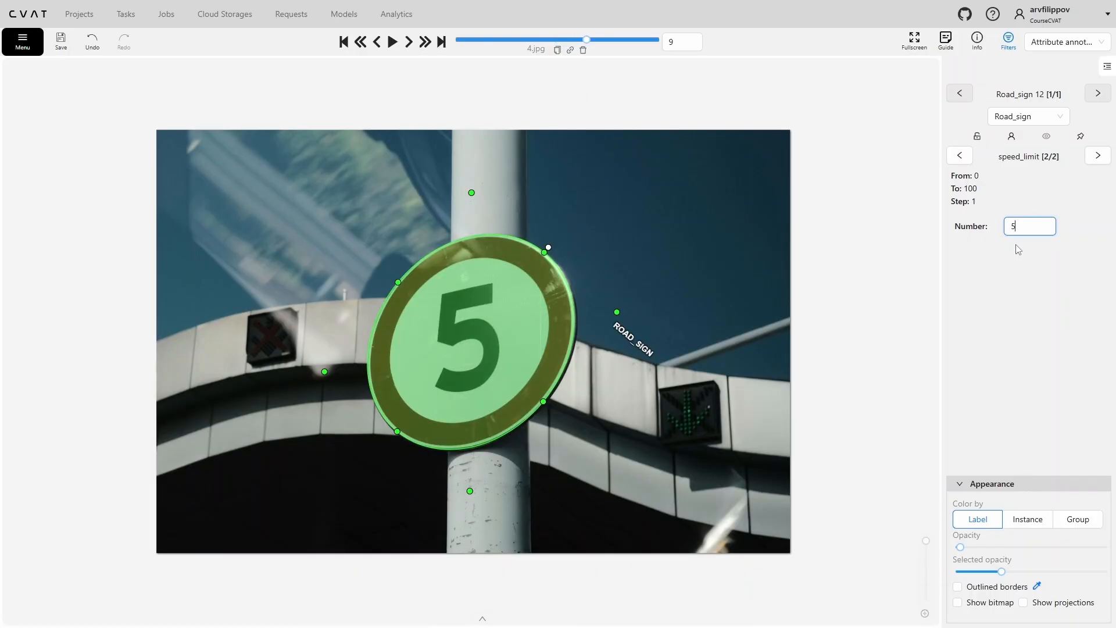
key("f")
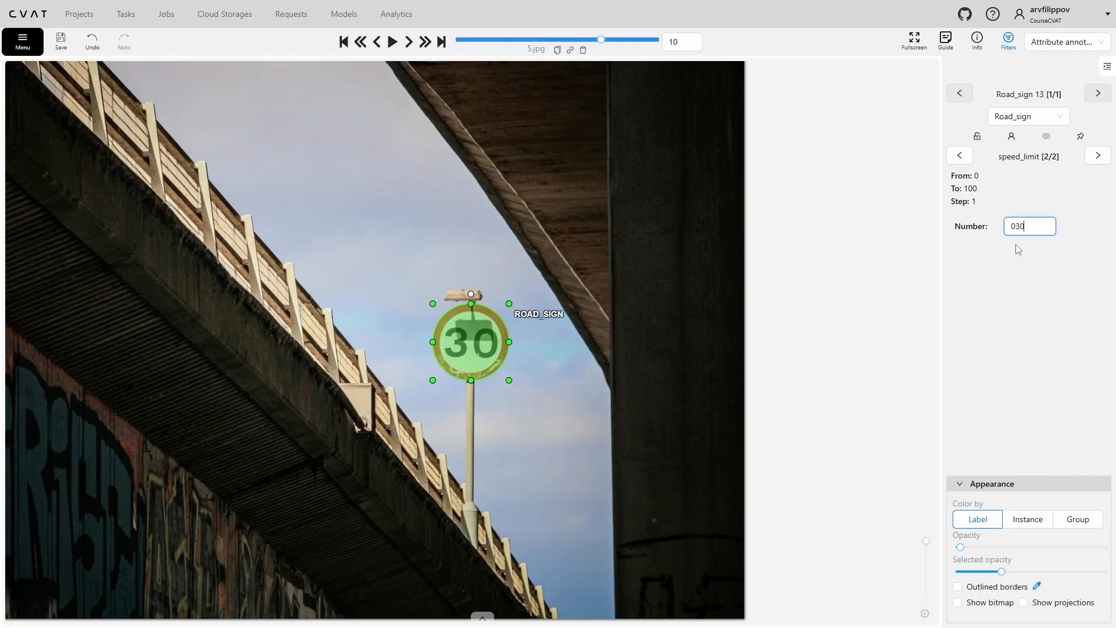
Set speed_limit to 30 in frame 11, 80 in frame 12, 60 in frame 13 and 20 in frame 14
key("f")
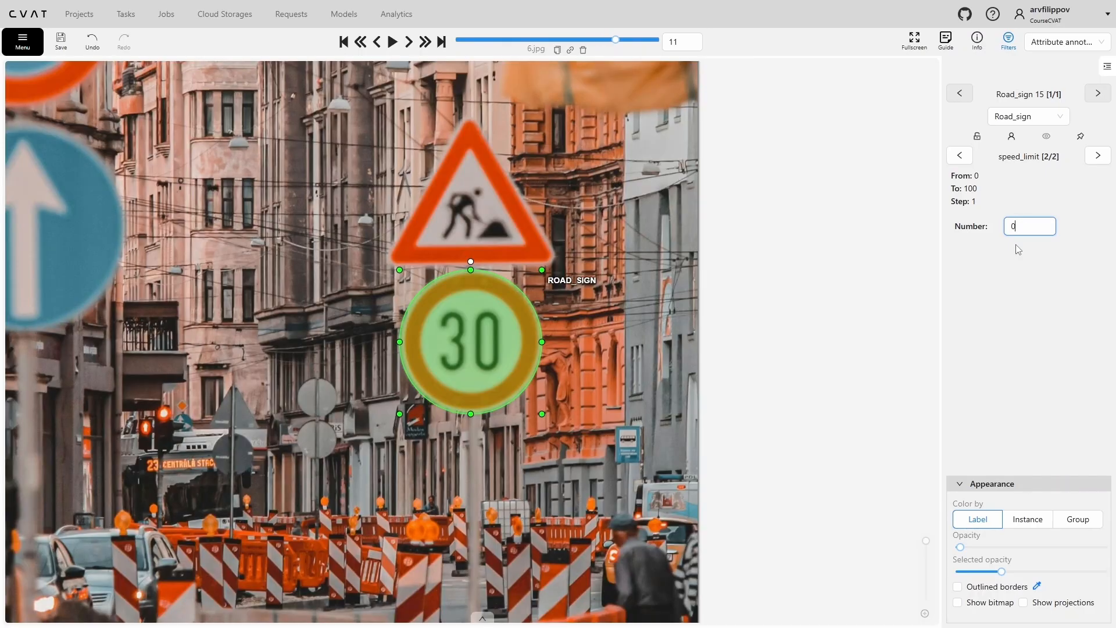
key("f")
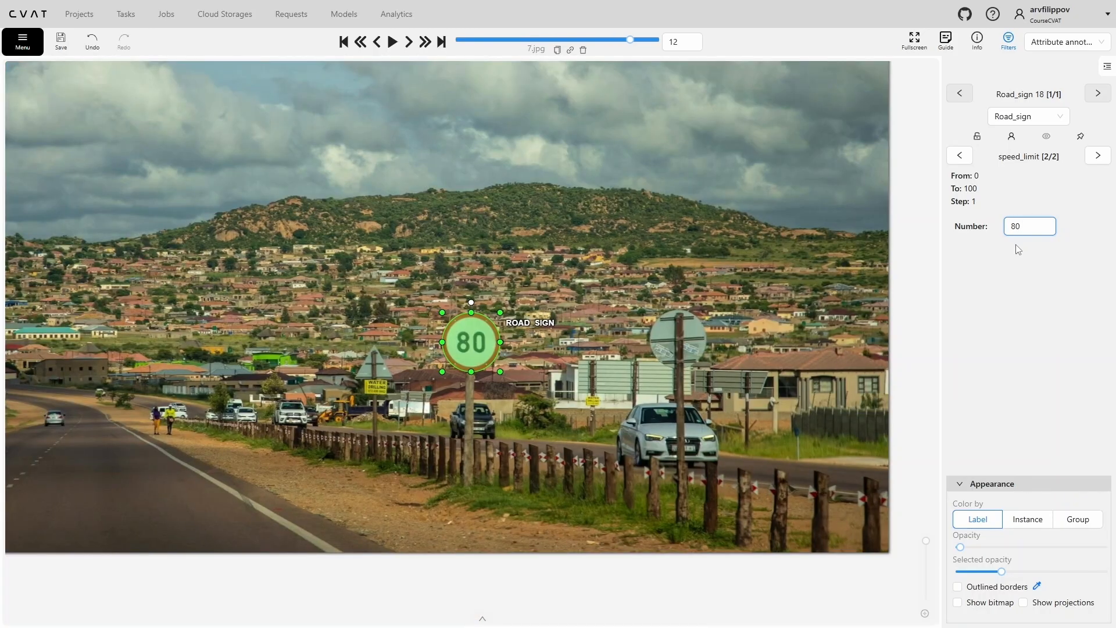
key("f")
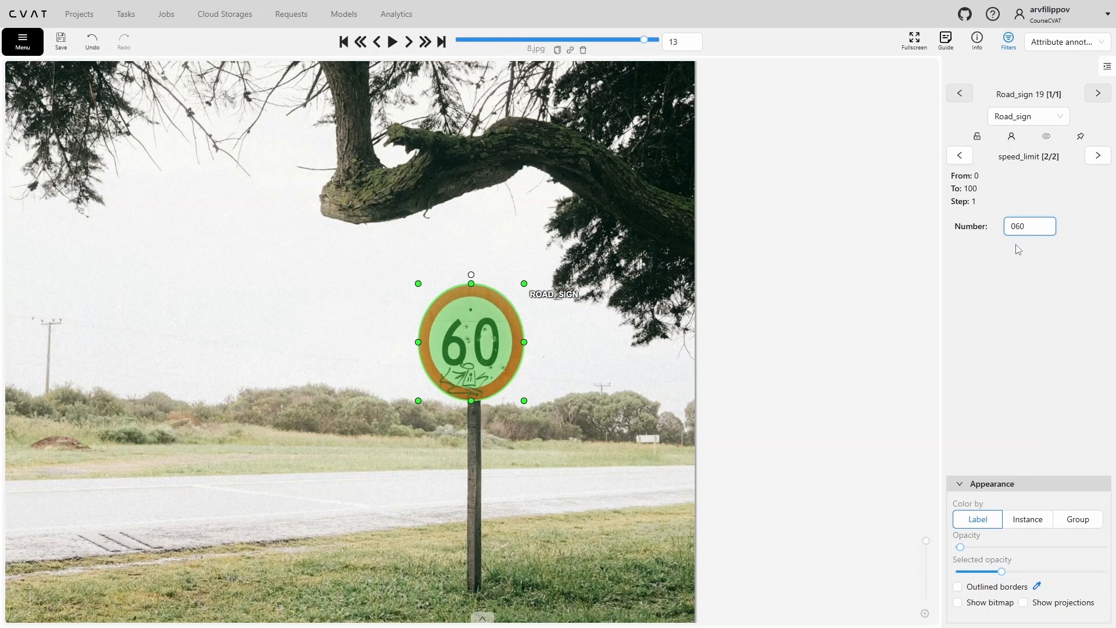
key("f")
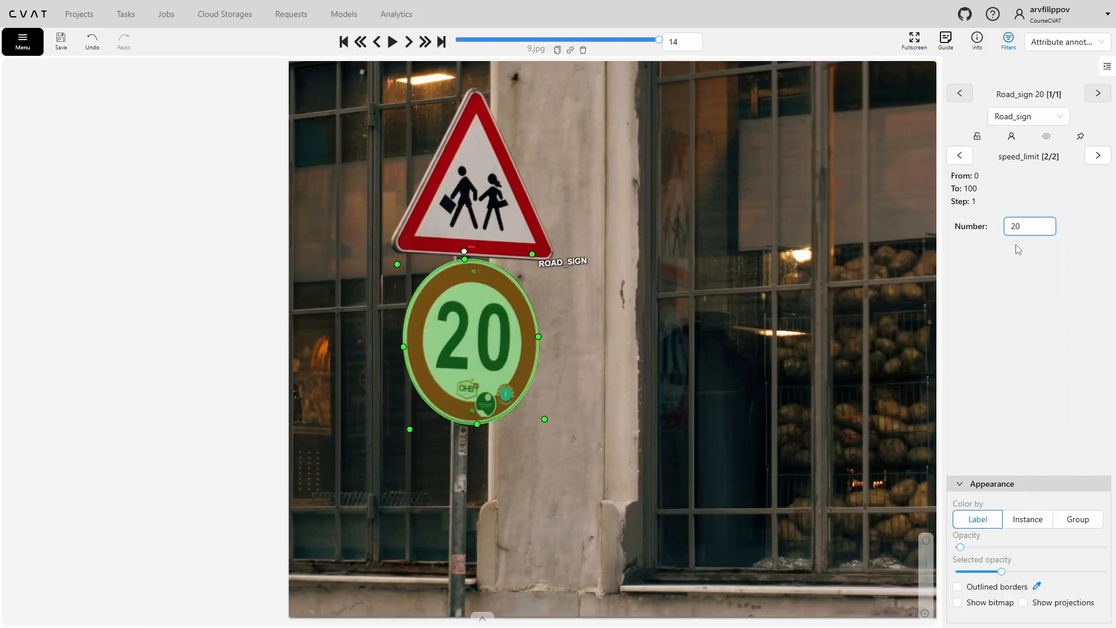
Return to the first frame and switch the workspace back to Standard mode
left_click(343, 41)
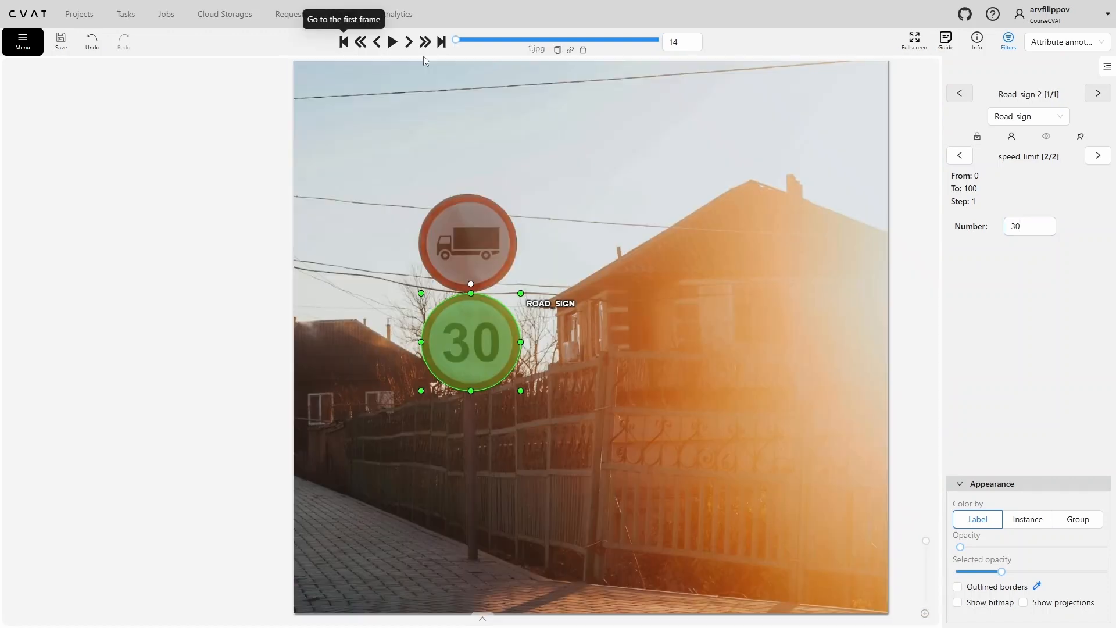
left_click(1064, 42)
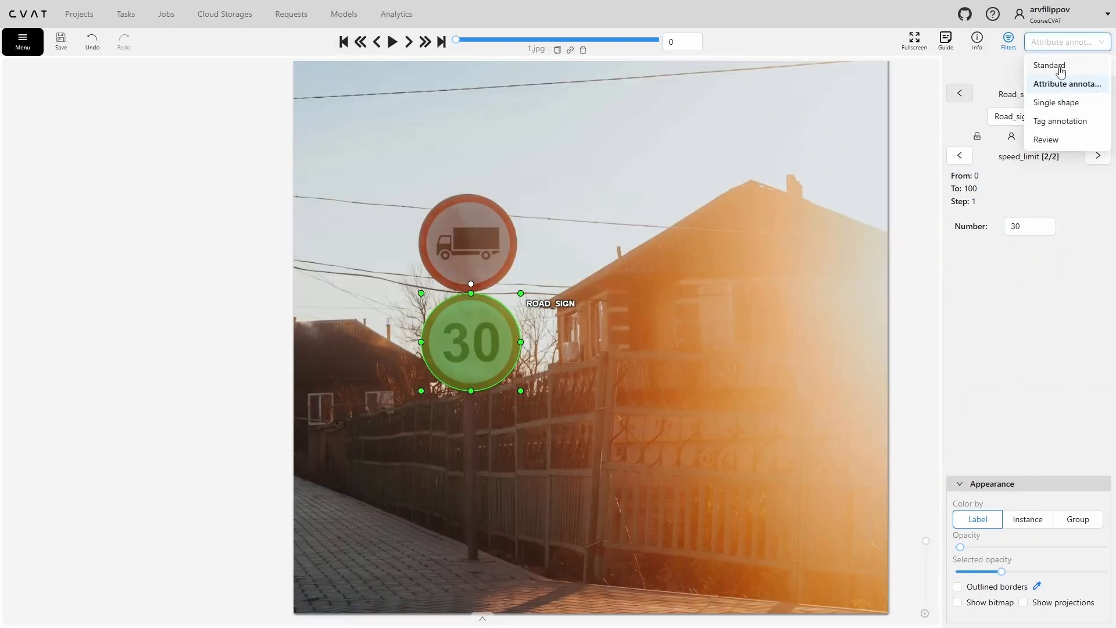
left_click(1043, 65)
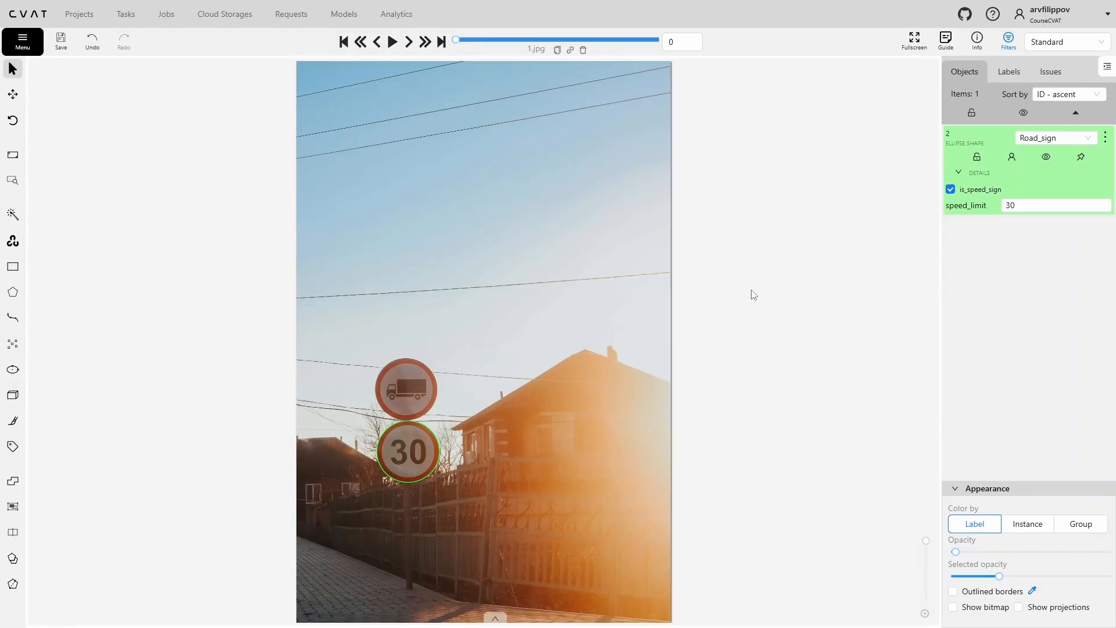
Change the annotation filter to is_speed_sign equals No and apply it
left_click(1008, 39)
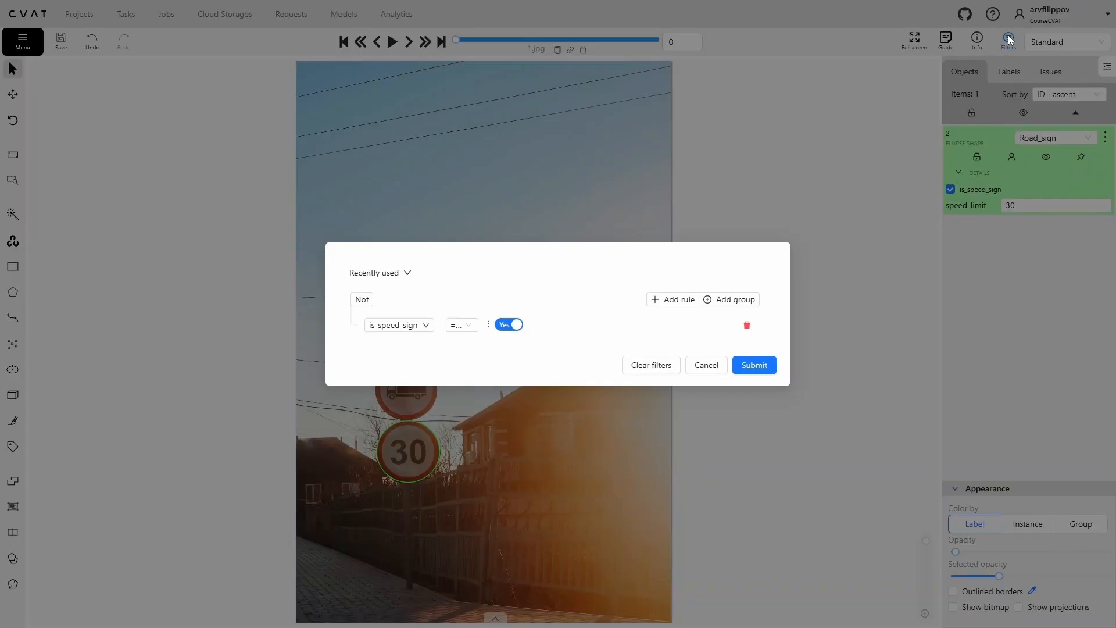
left_click(504, 326)
right_click(505, 327)
left_click(512, 348)
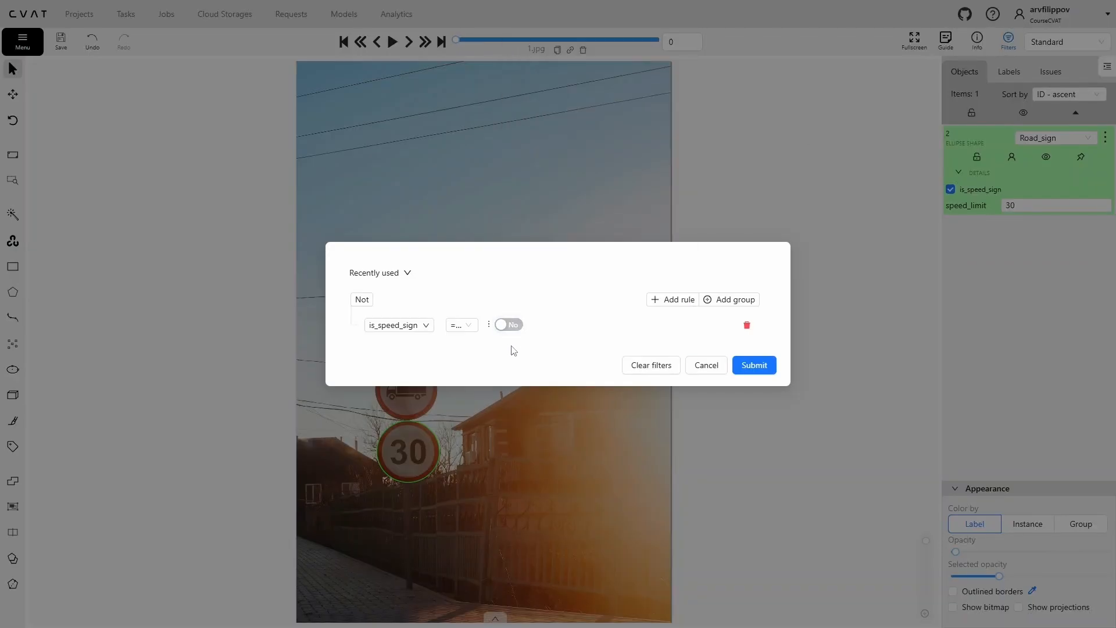
left_click(755, 365)
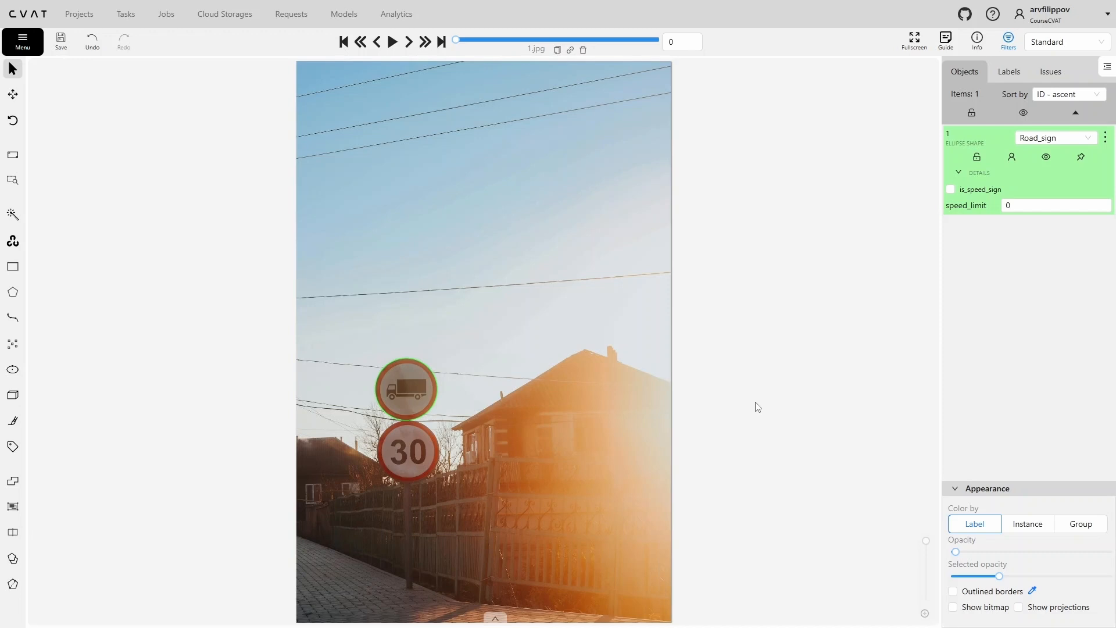
Set next-frame navigation to filtered frames only and go to the next matching frame, 12.jpg
right_click(409, 51)
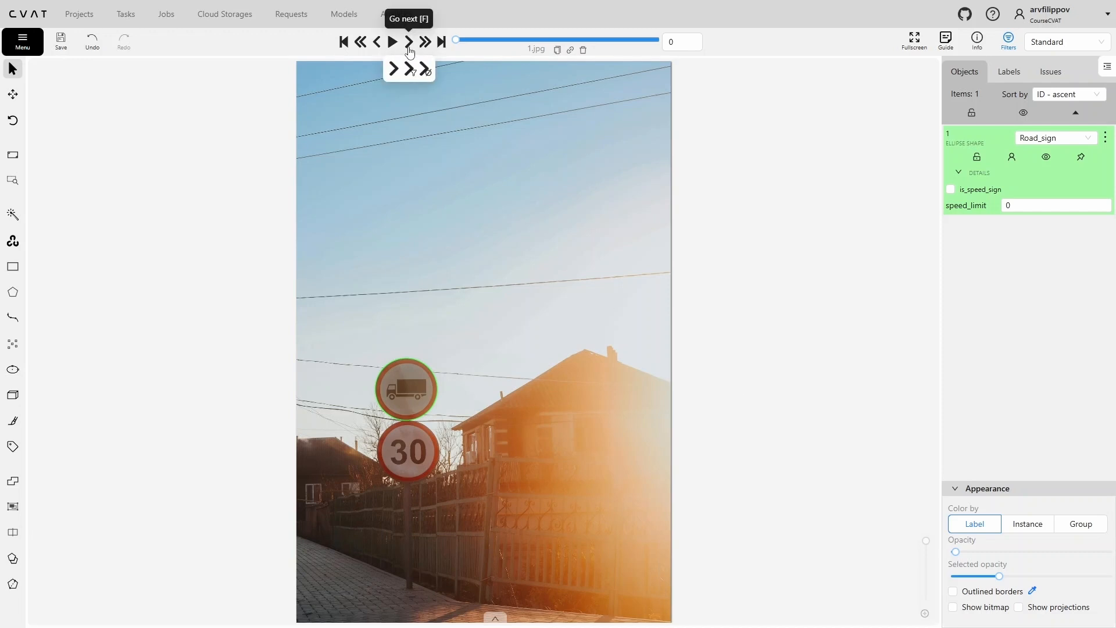
left_click(410, 70)
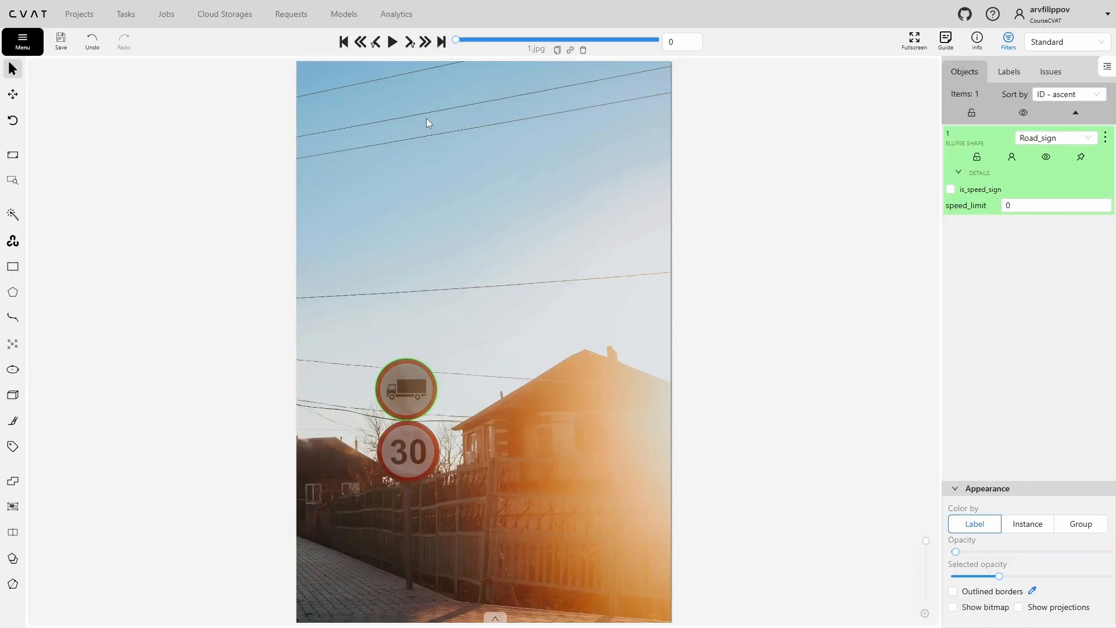
left_click(409, 42)
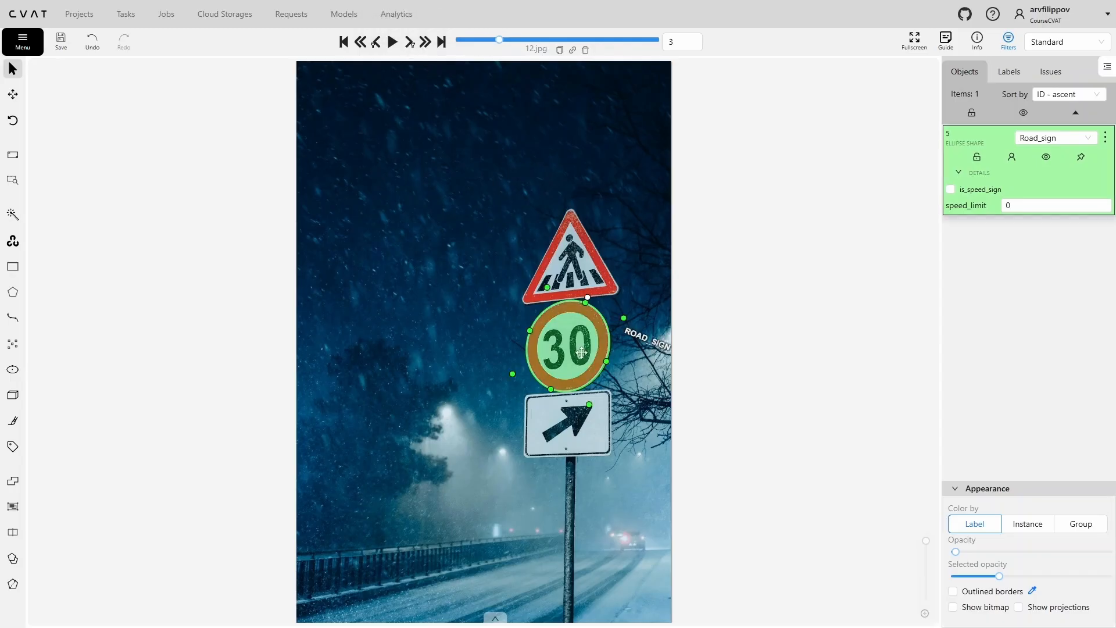
Mark the 30 sign in frame 3 as is_speed_sign and set its speed_limit to 30
left_click(951, 189)
left_click(1014, 205)
type("30")
left_click(767, 197)
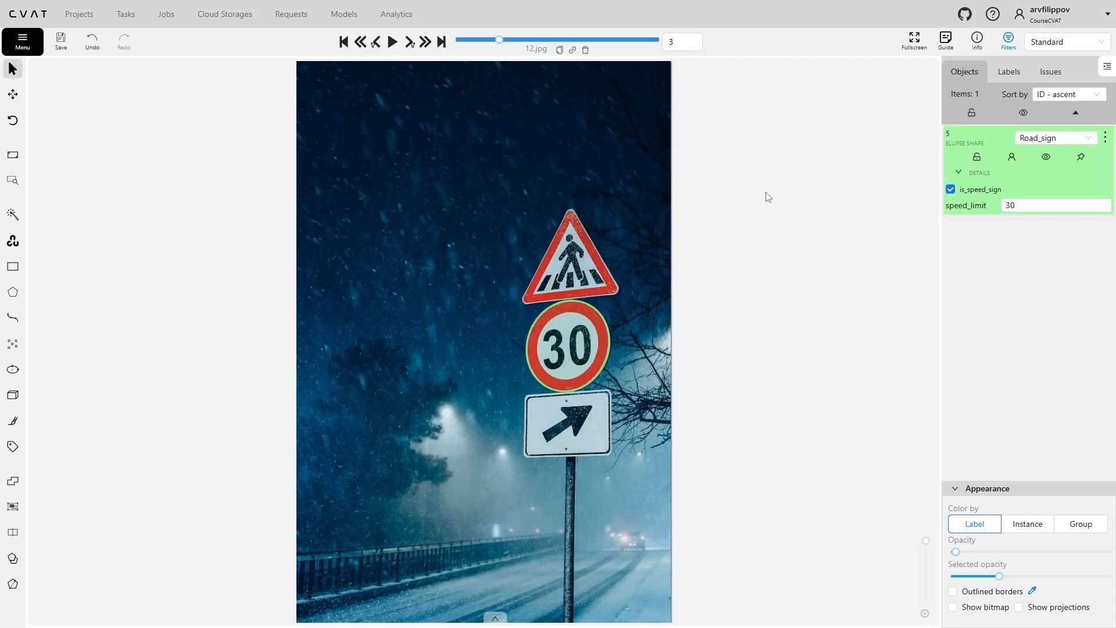
Advance to the filtered match in frame 11, restore regular next-frame navigation, and move on through the following frames
key("f")
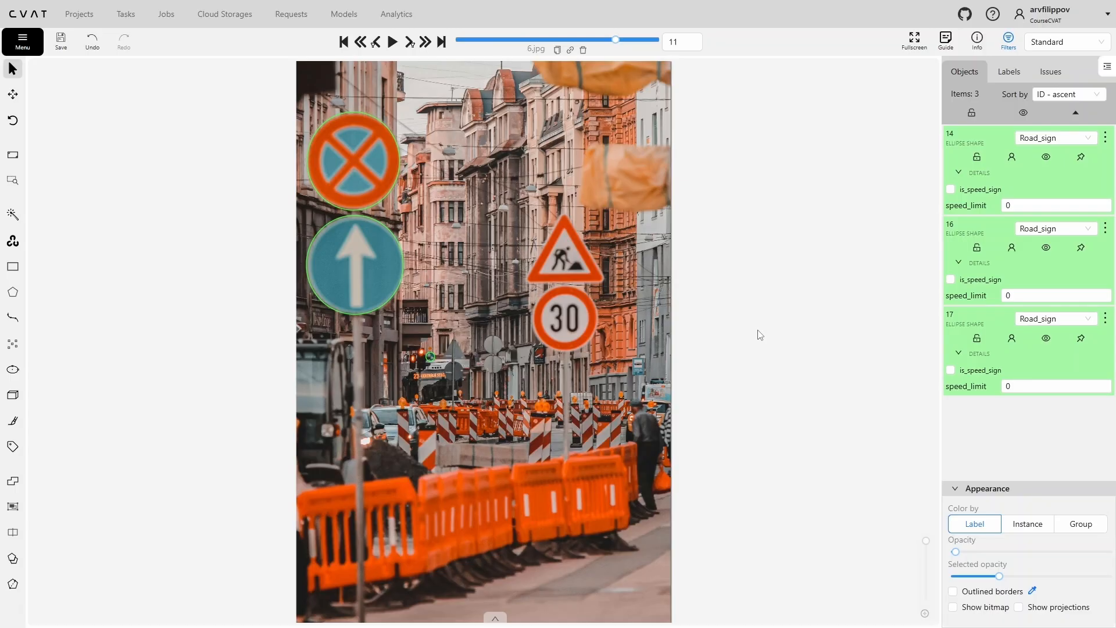
right_click(410, 42)
left_click(395, 68)
key("f")
key("f")
key("f")
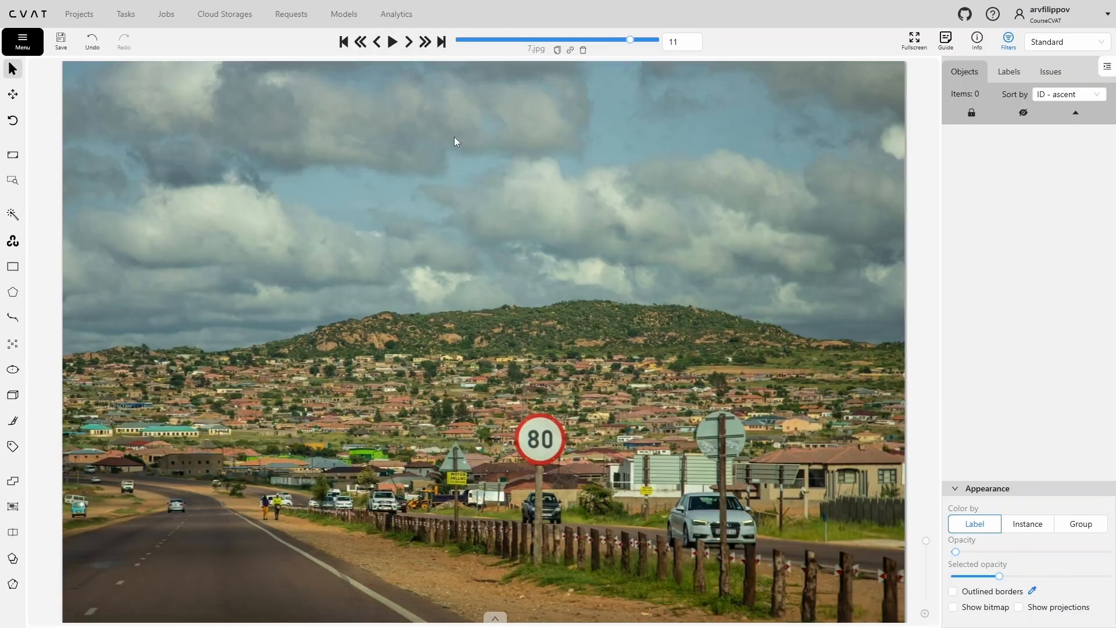